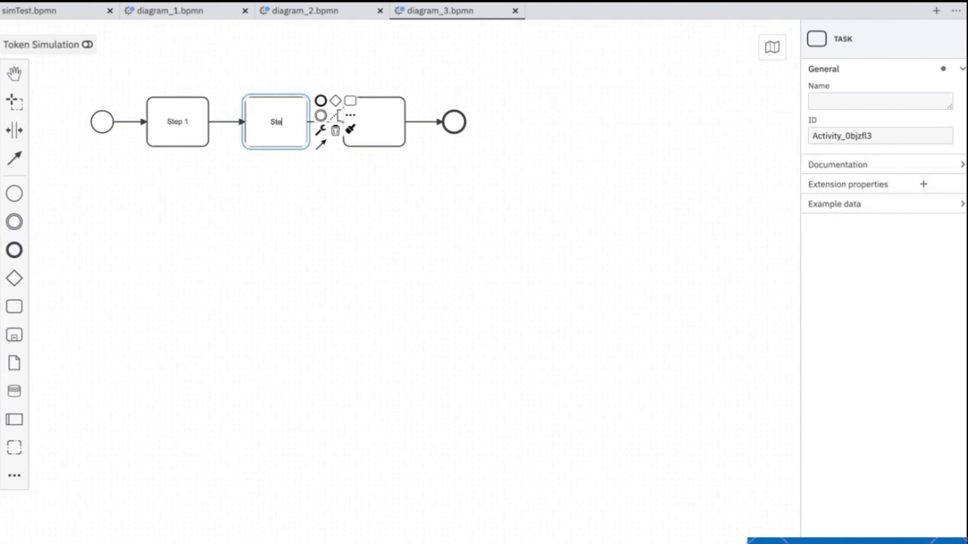
- Name the second task "Step 2" and the third task "Step 3"
text(p 2)
double_click(378, 121)
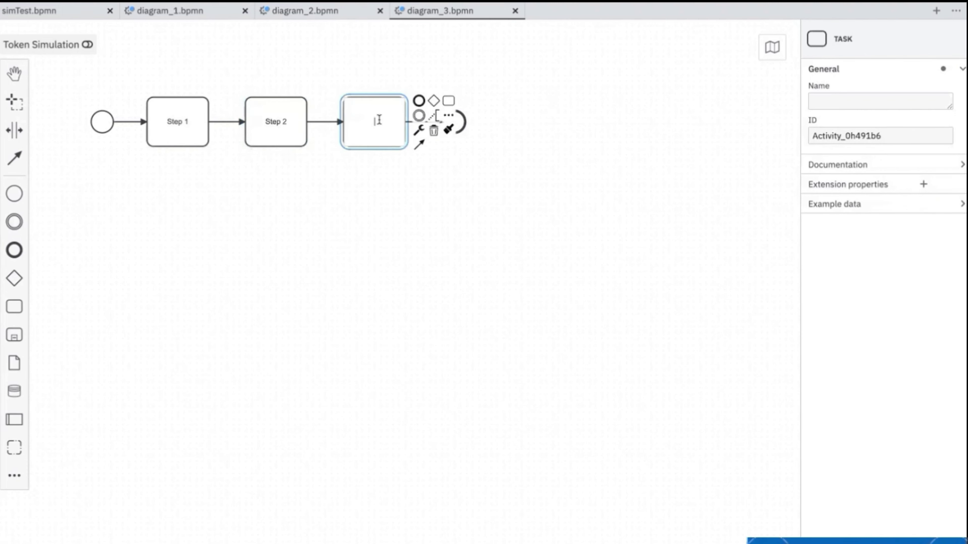
text(Step 3)
- Label the end event "End" and the start event "Start"
drag(418, 101, 456, 123)
text(End)
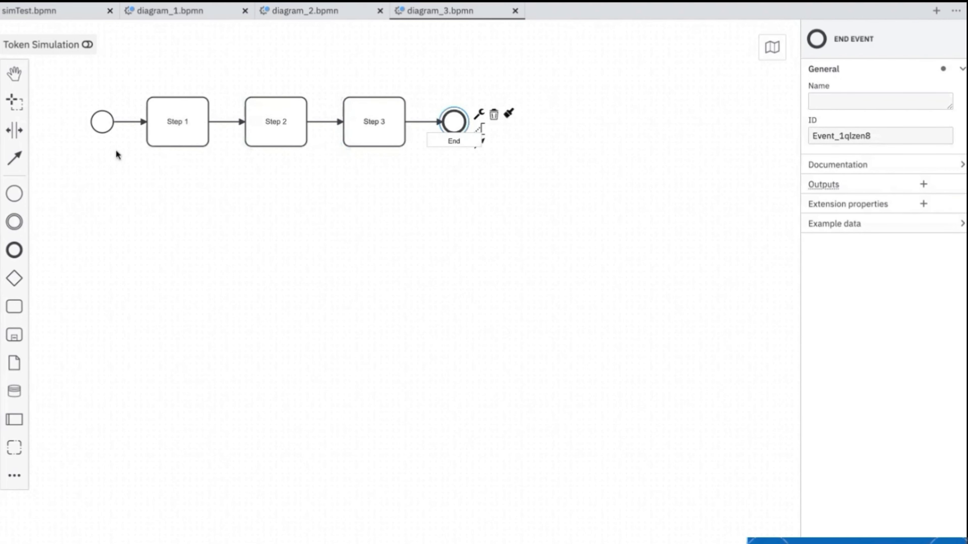
double_click(100, 121)
text(Start)
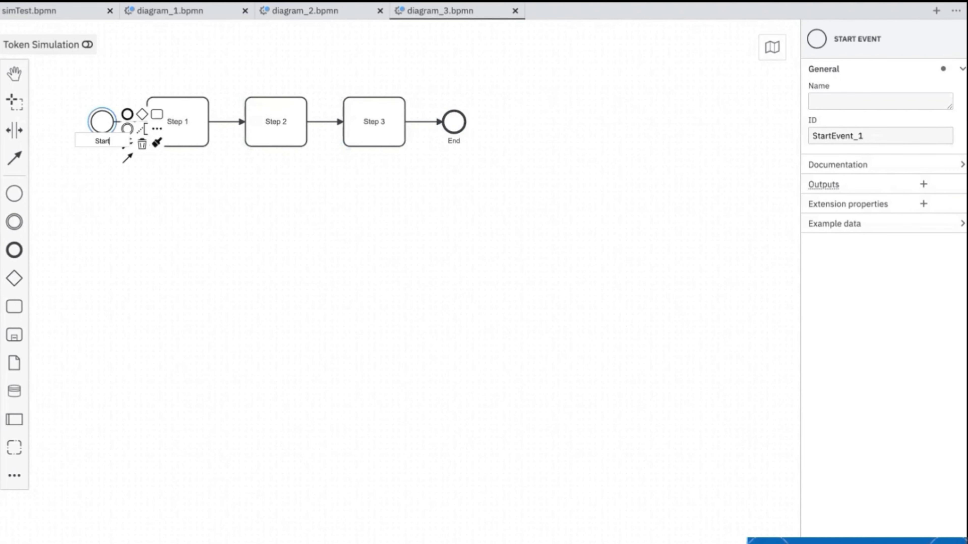
key(Return)
click(106, 180)
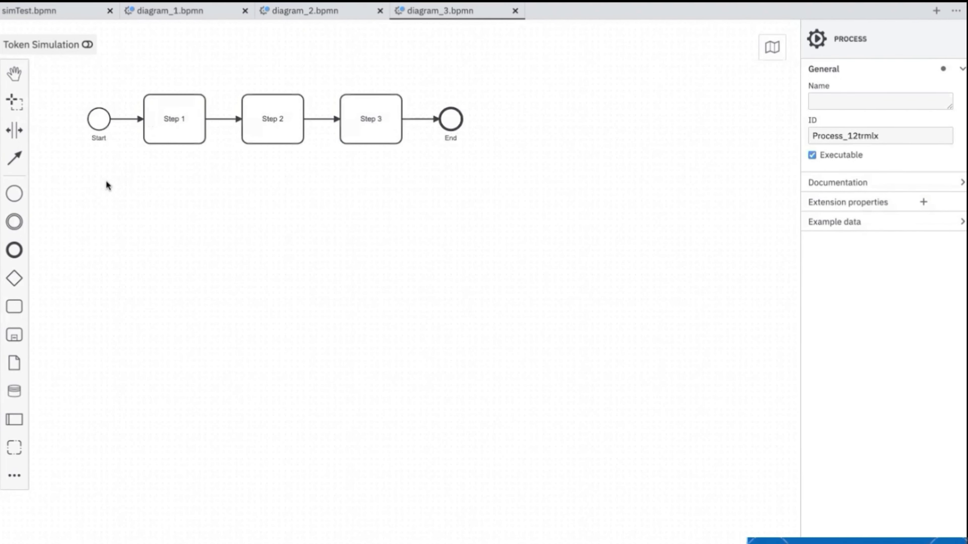
- Turn on token simulation and run three tokens, one after another, from the Start event through the process
scroll(106, 180, right, 1)
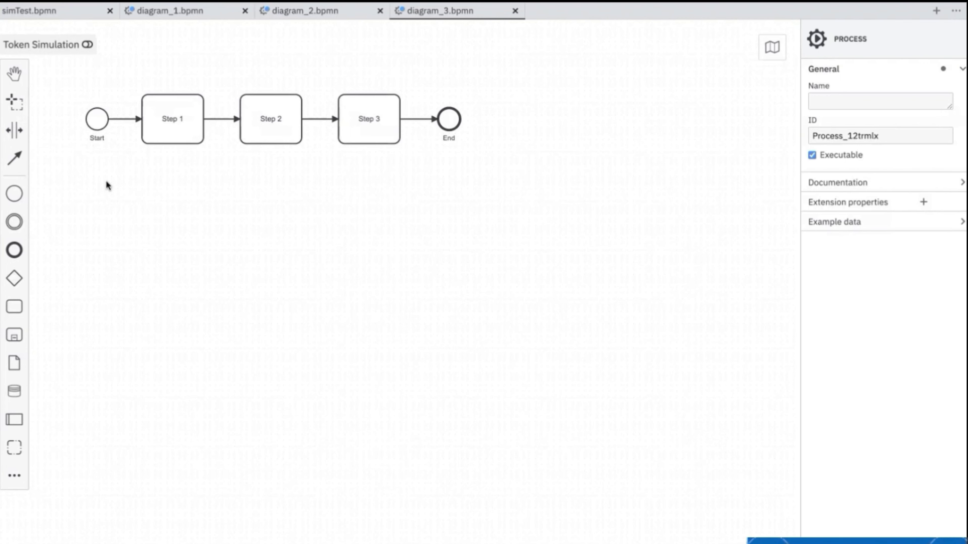
scroll(163, 271, down, 1)
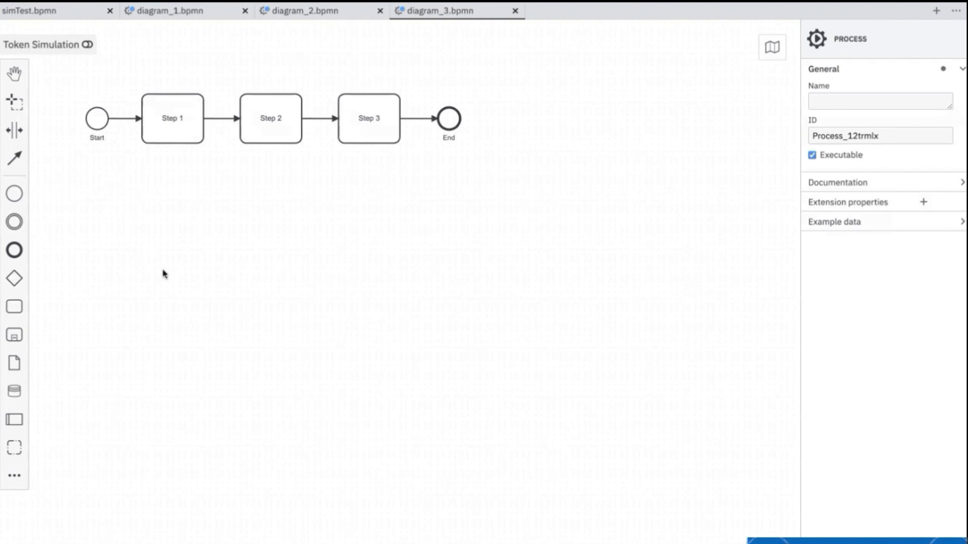
click(56, 52)
scroll(86, 108, down, 1)
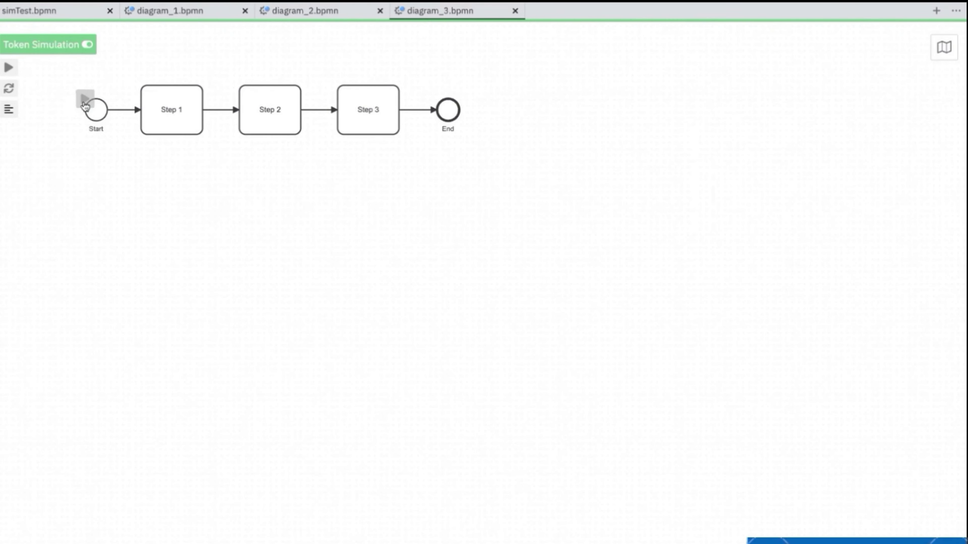
click(85, 100)
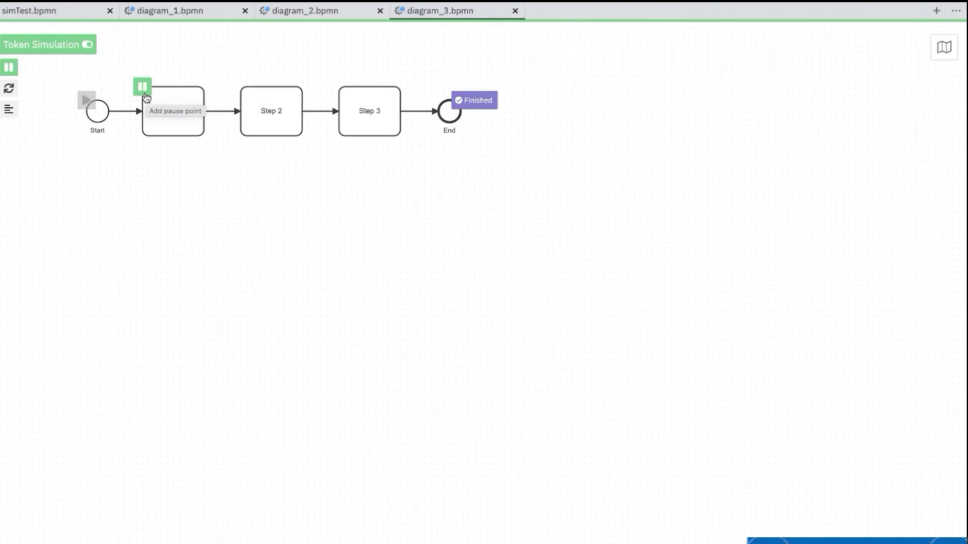
click(87, 100)
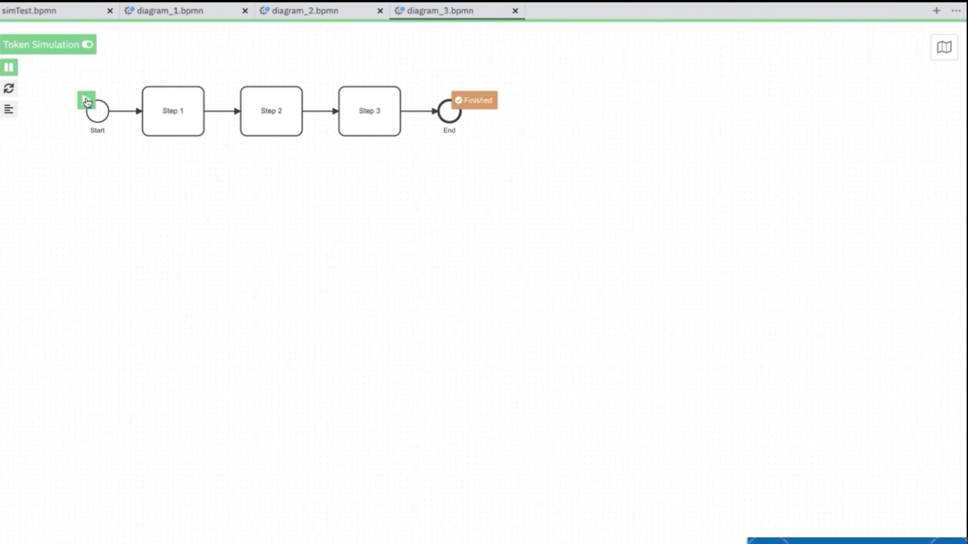
click(86, 100)
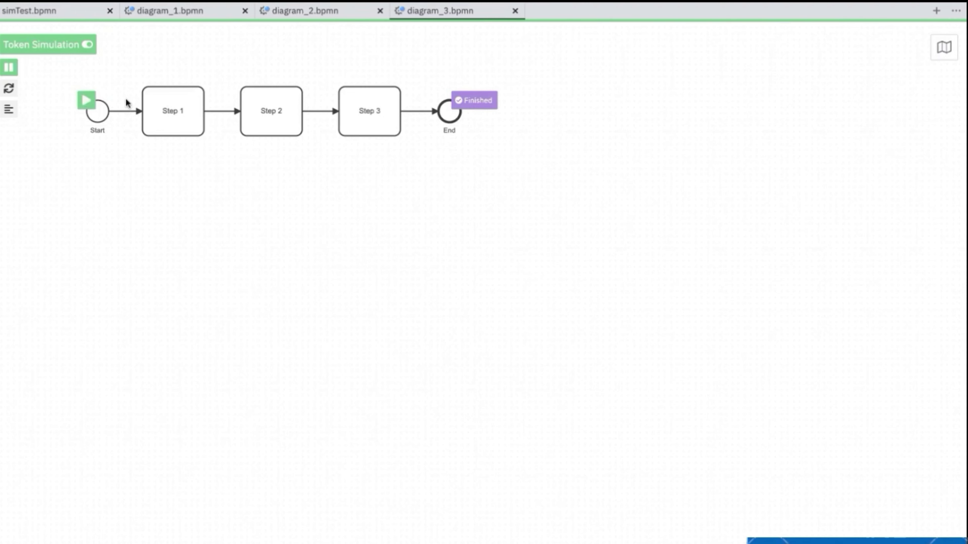
- Add a pause point to Step 2, run a token from the Start event and release it at Step 2
mouse_move(141, 95)
mouse_move(241, 93)
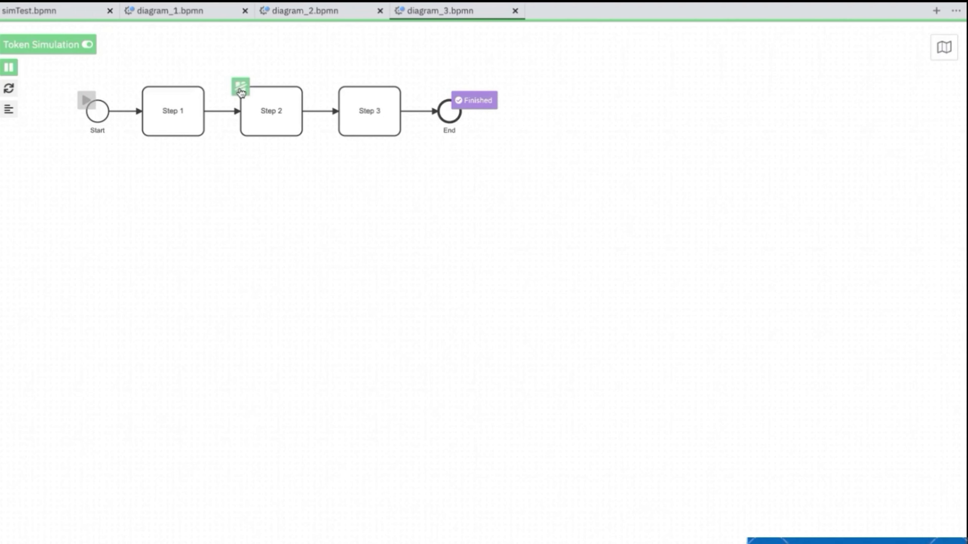
click(86, 99)
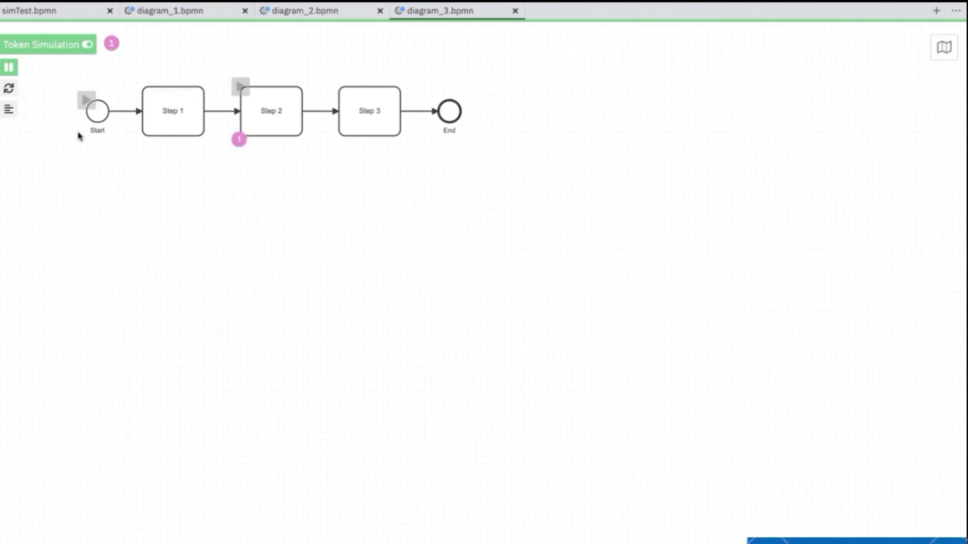
click(238, 95)
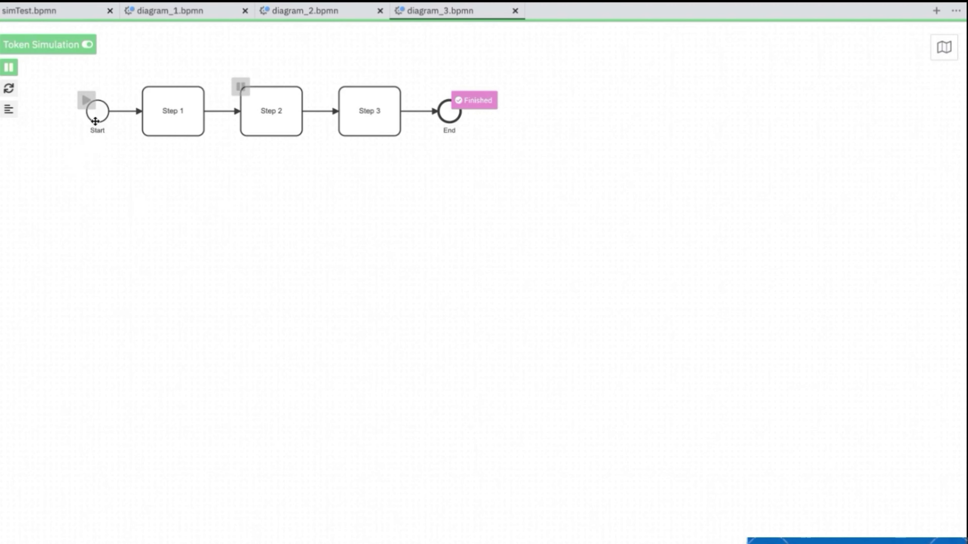
- Leave token simulation, shift the Start event and Step 1 leftward, and insert an exclusive gateway between Step 1 and Step 2
click(43, 45)
drag(93, 110, 58, 111)
drag(162, 126, 131, 122)
drag(14, 278, 197, 112)
- Build a lower branch from the gateway with two consecutive tasks and an end event
click(256, 99)
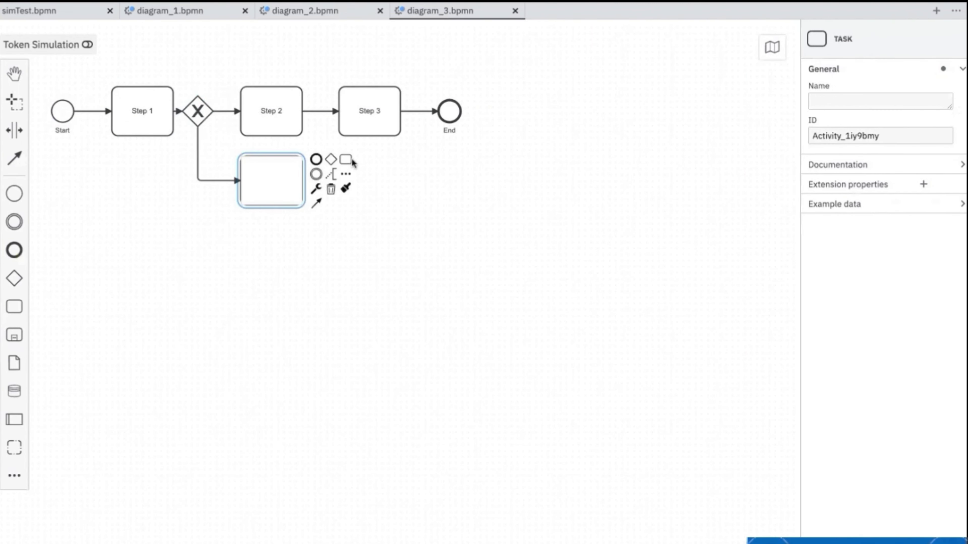
click(344, 160)
click(367, 191)
drag(343, 168, 356, 186)
click(401, 159)
- Name the lower branch's first task "Step 4" and its second task "Step 5"
double_click(272, 183)
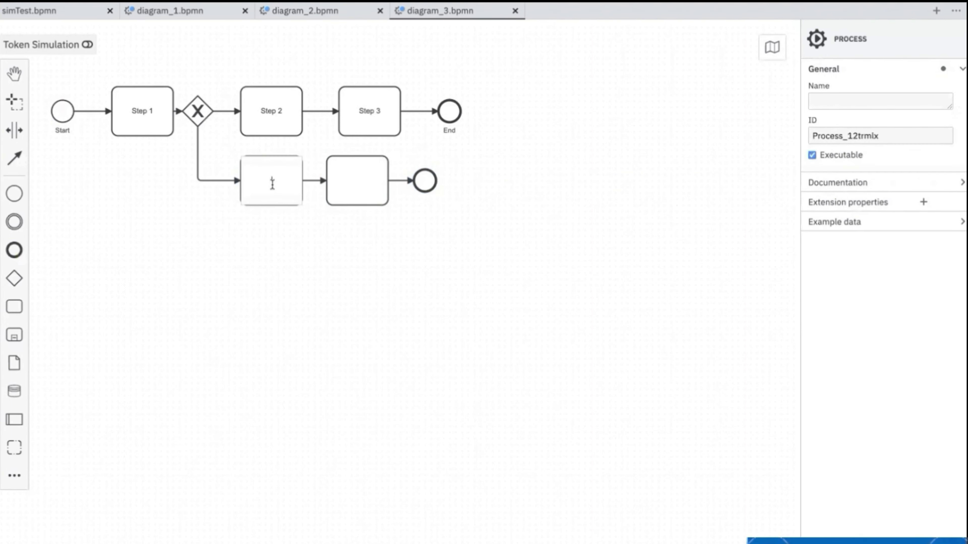
text(Step 4)
double_click(340, 194)
text(Ste)
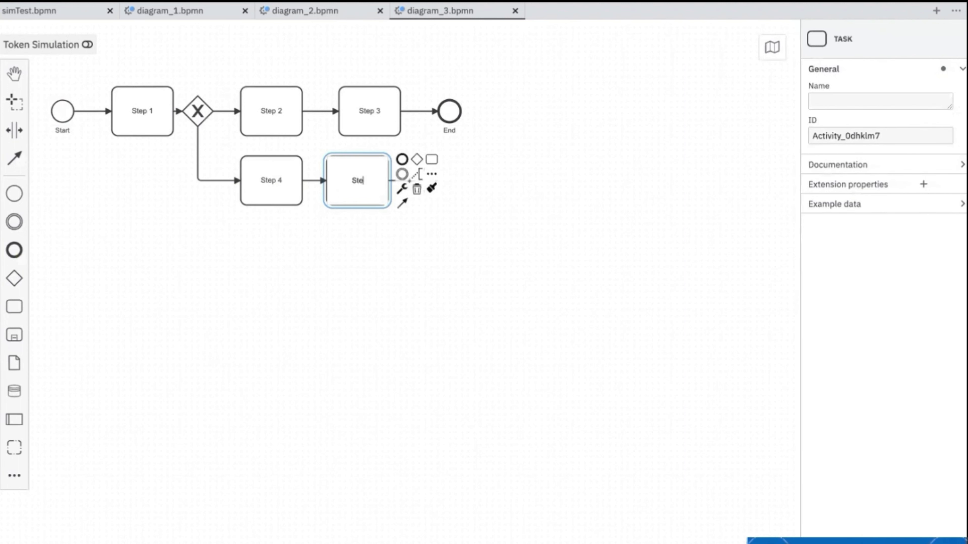
text(p 5)
click(402, 159)
click(265, 270)
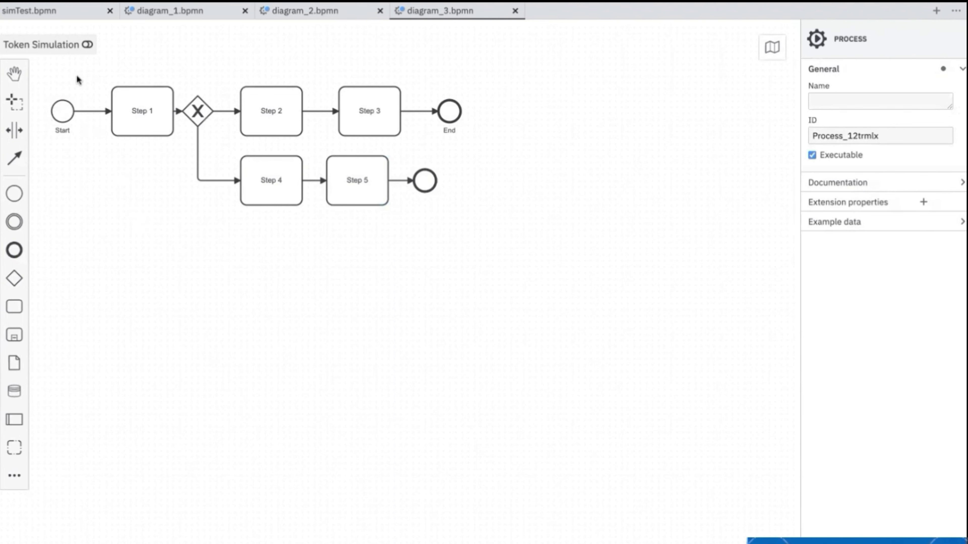
- Turn on token simulation, route the gateway to Step 4 and run a token from the Start event
click(46, 47)
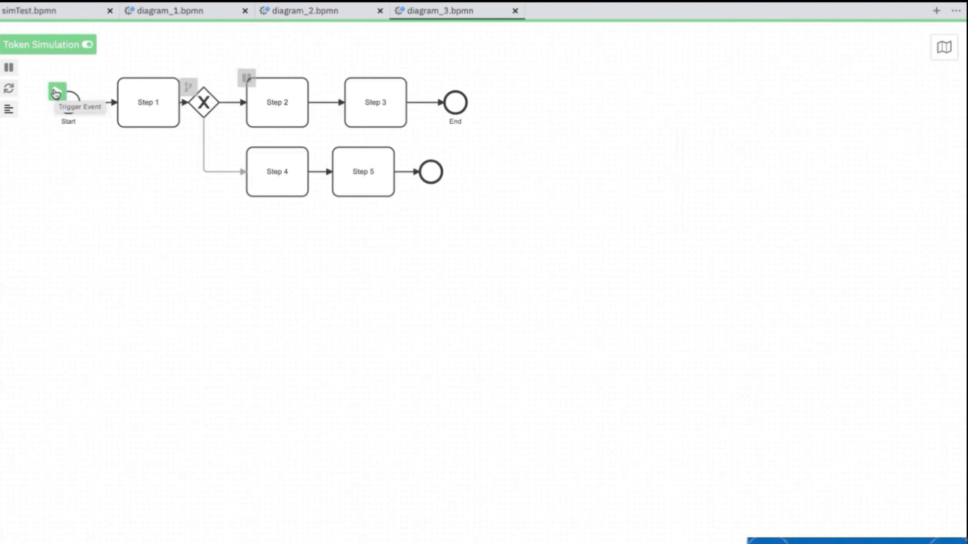
click(56, 93)
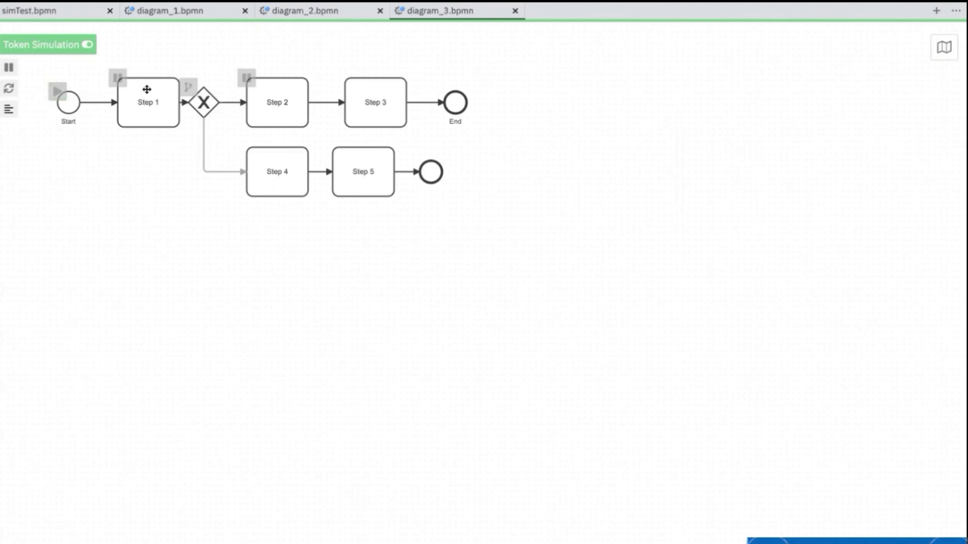
click(187, 88)
click(186, 89)
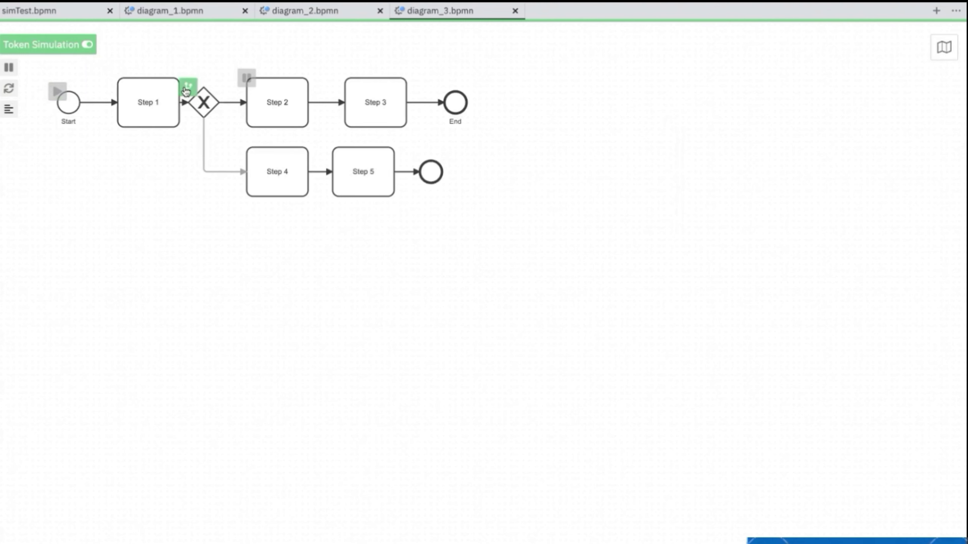
click(186, 89)
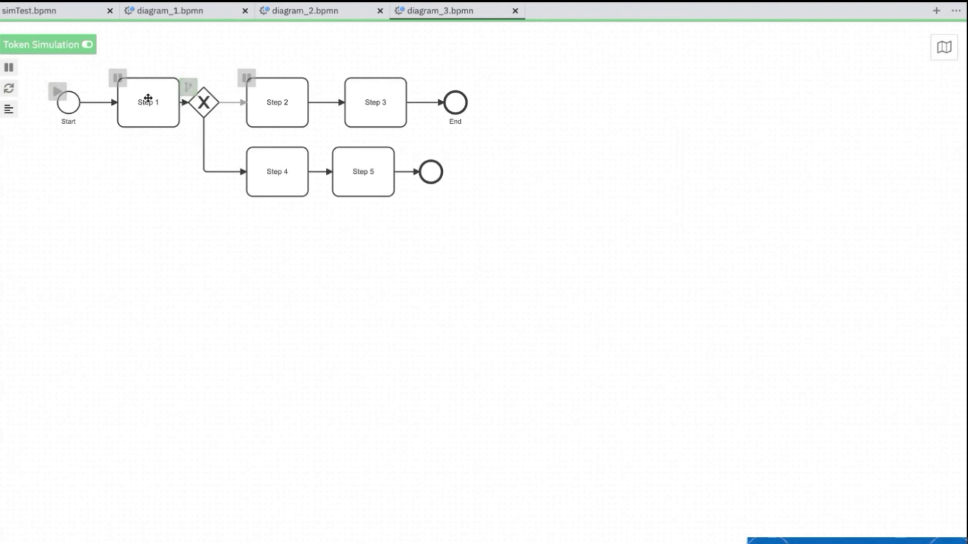
mouse_move(152, 107)
click(57, 94)
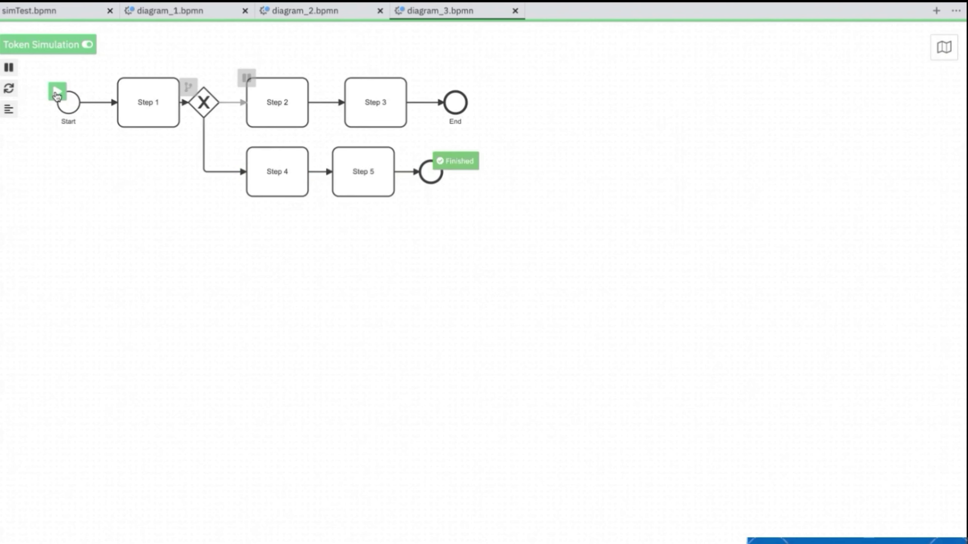
- Route the gateway to Step 2, run a token from the Start event and release it at Step 2's pause point
click(57, 96)
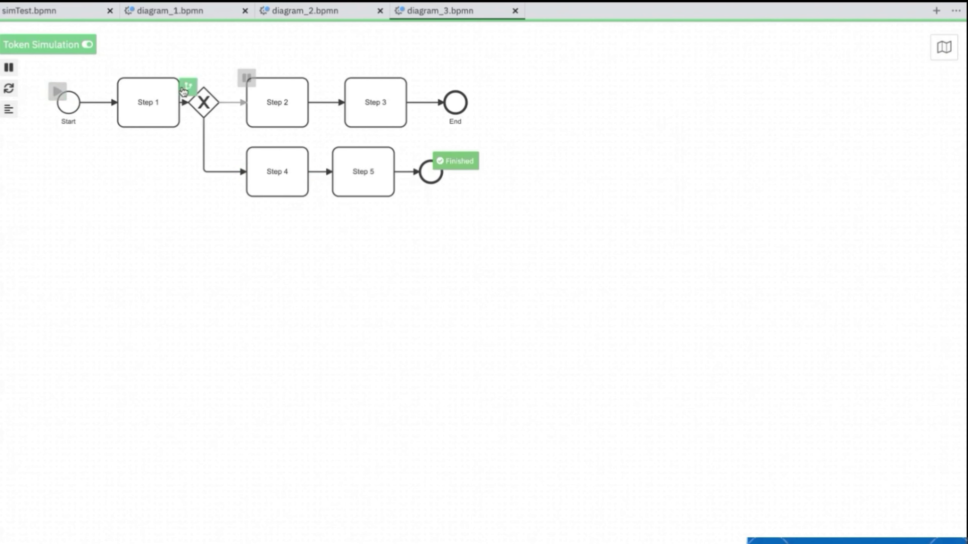
click(185, 89)
click(57, 91)
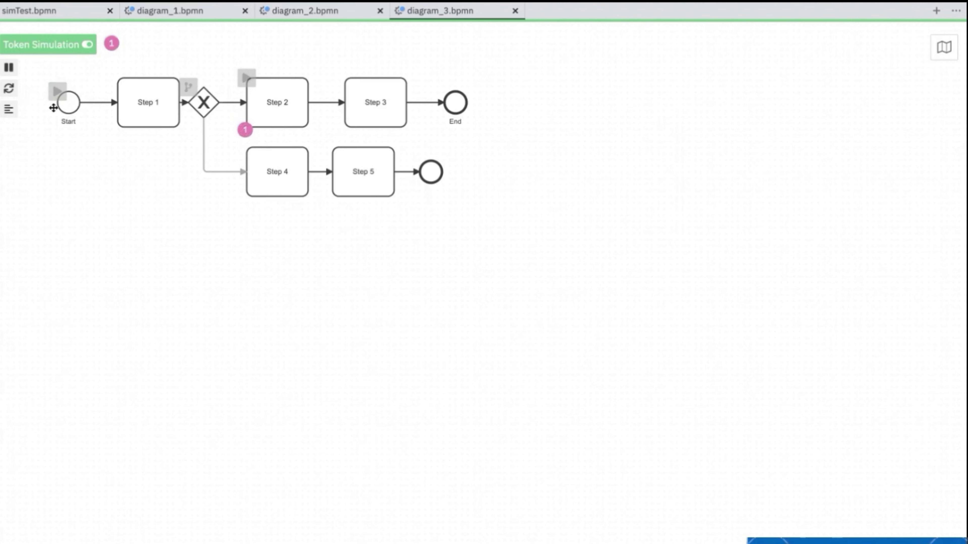
click(241, 79)
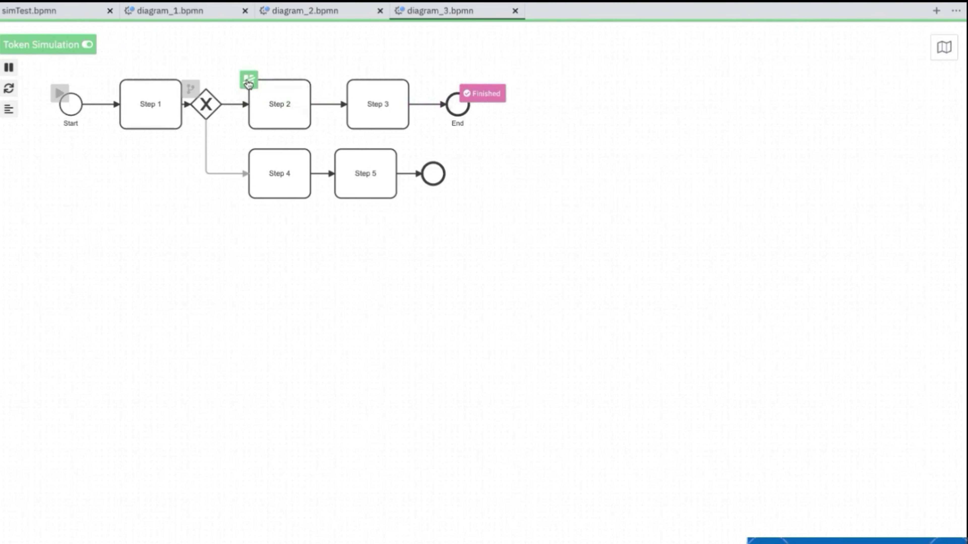
- Run a token with Step 2's pause point removed, restore the pause point, and run and release another token
click(60, 93)
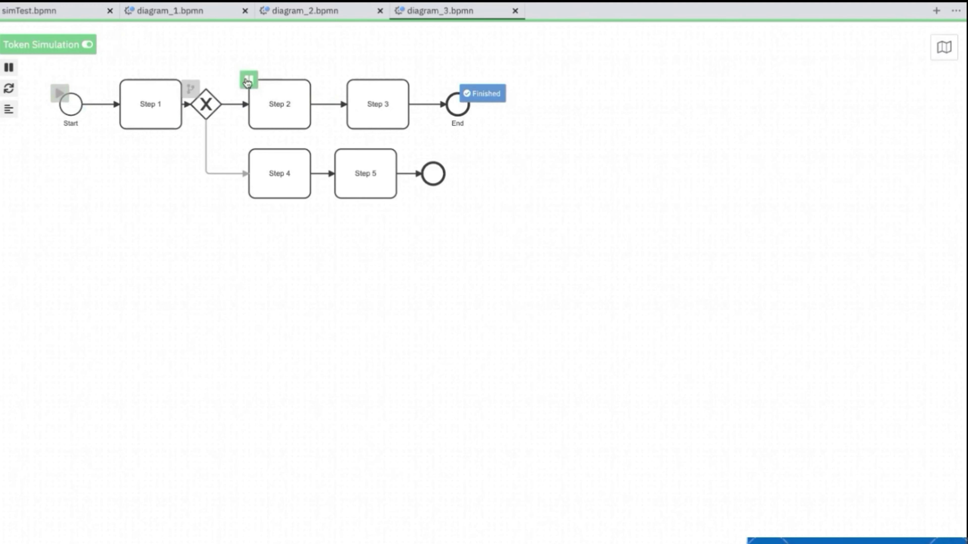
click(249, 80)
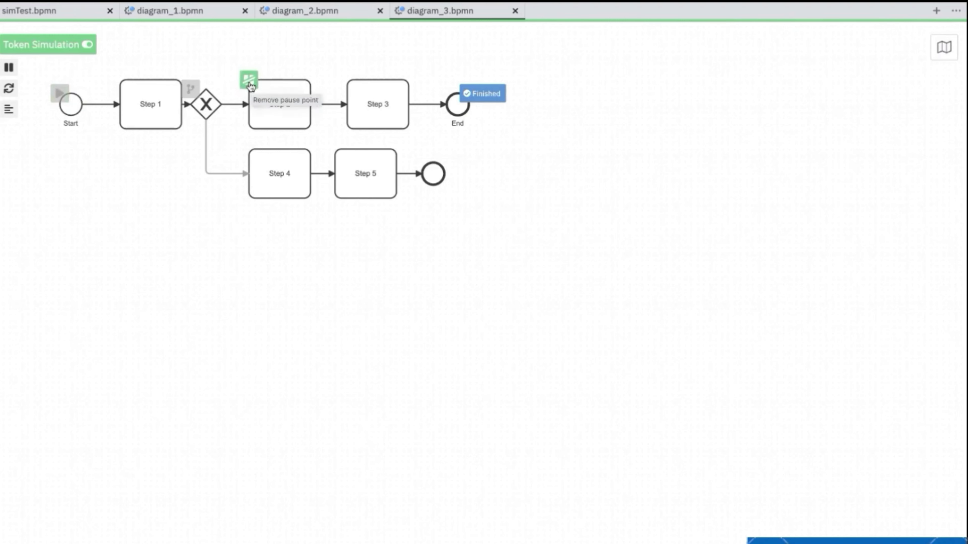
click(250, 85)
click(59, 93)
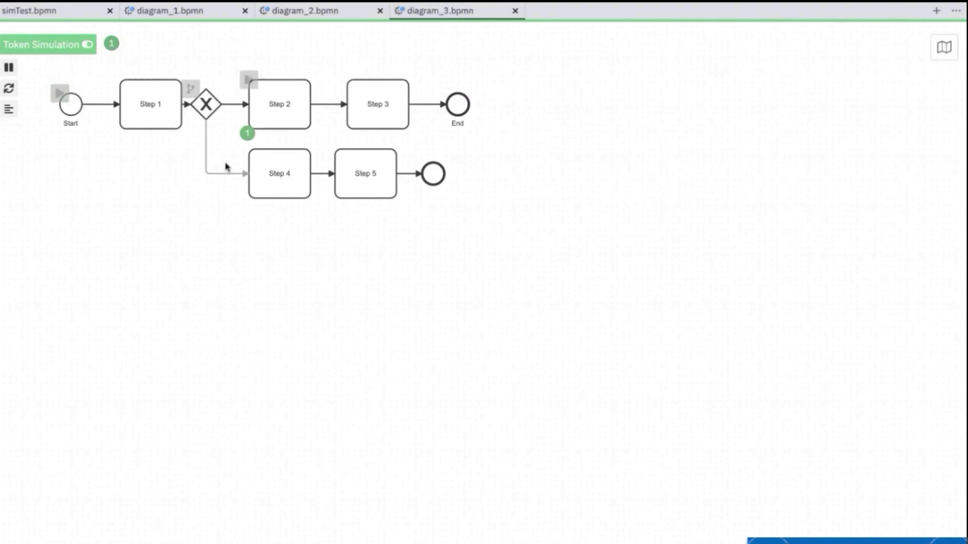
click(249, 80)
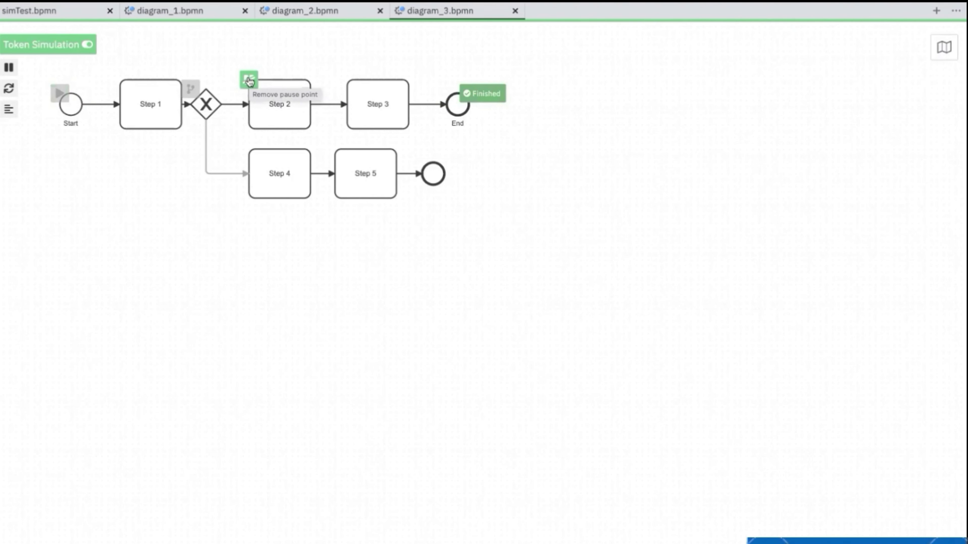
- Leave token simulation and attach a message boundary event named "Cancel" to the lower edge of Step 4
key(t)
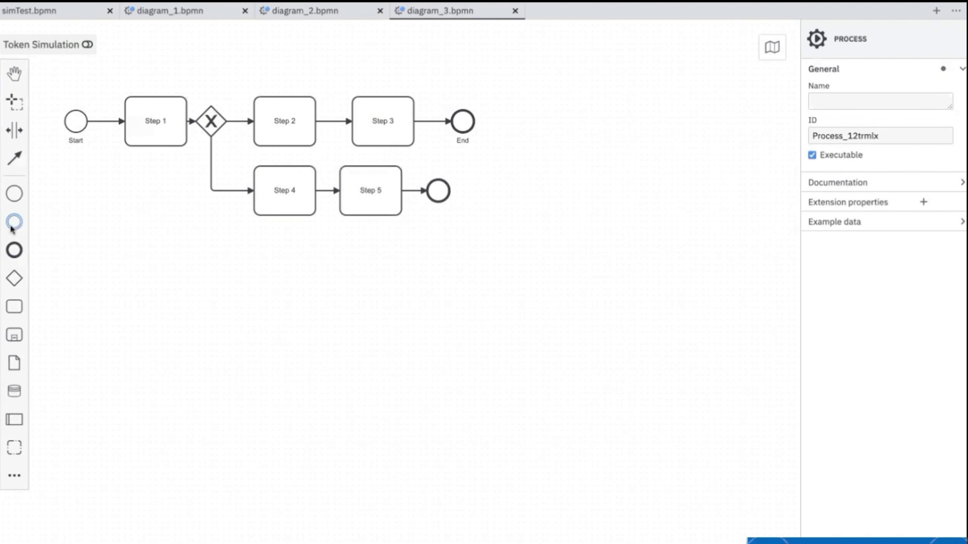
drag(13, 222, 272, 215)
click(298, 237)
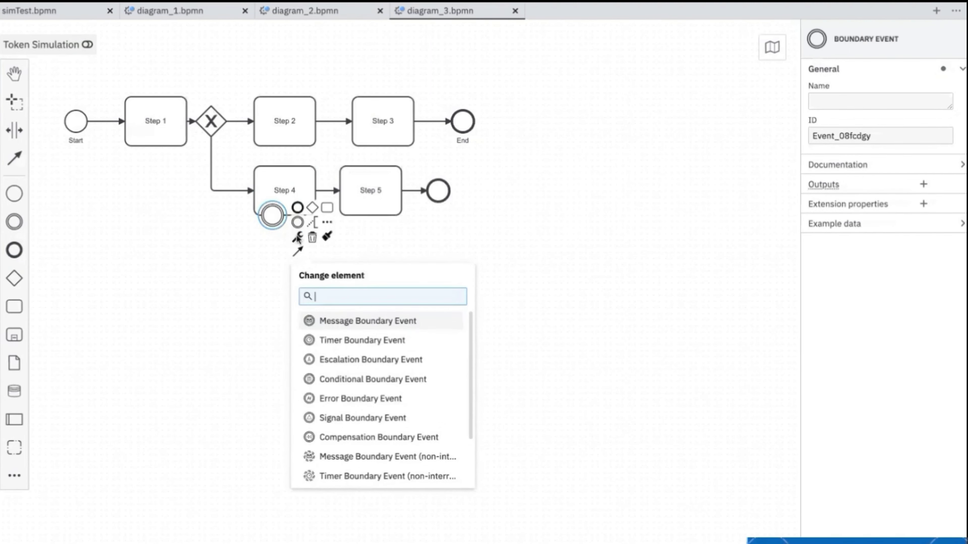
click(326, 322)
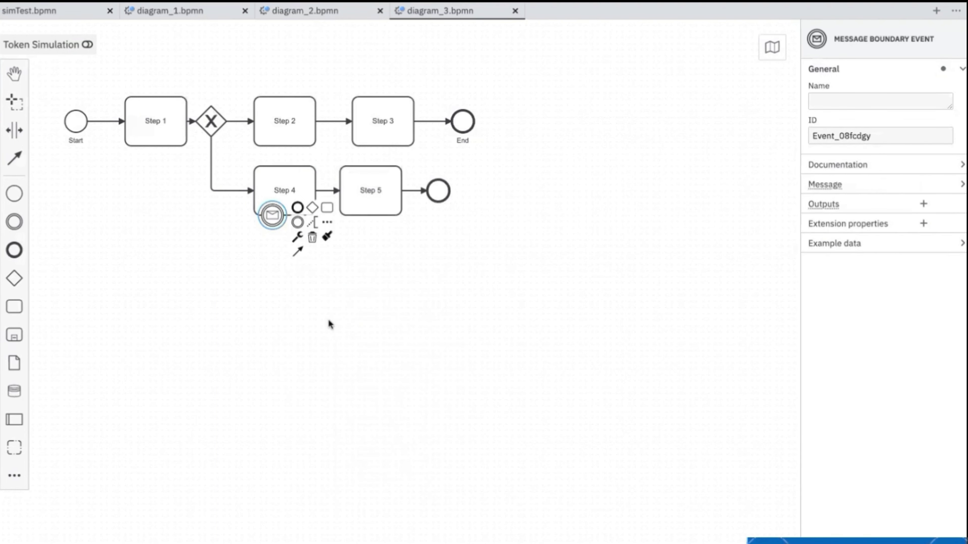
double_click(269, 219)
text(Cancel)
key(Return)
- Append a task to the message boundary event on Step 4 and name it "Cancel"
scroll(263, 278, up, 1)
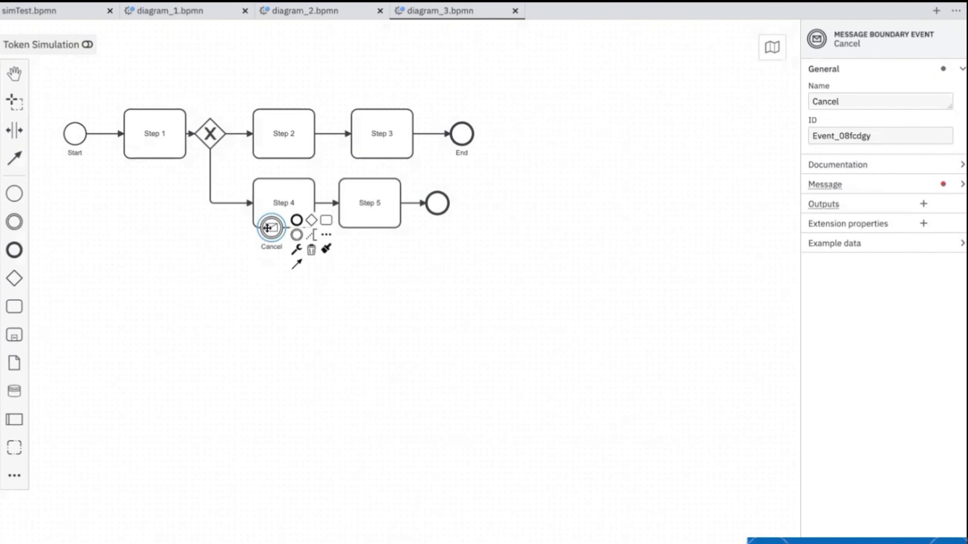
click(326, 224)
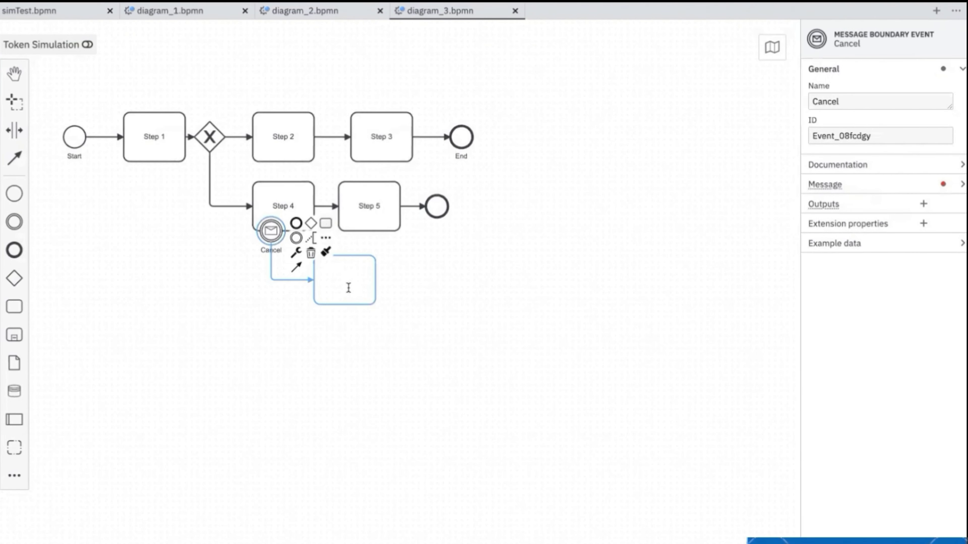
text(Cancel)
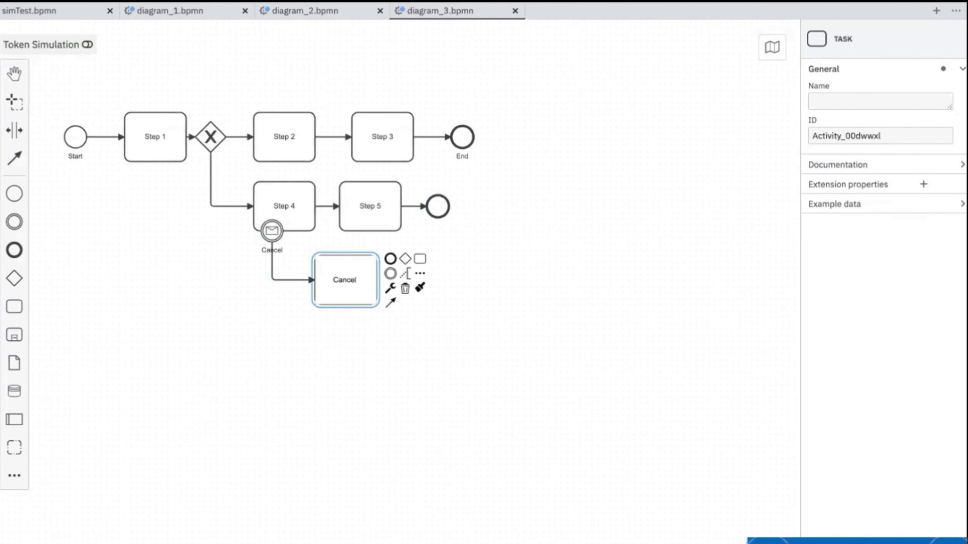
- Complete the task name as "Cancel Step 1" and append an end event to that task
text( Step 1)
click(340, 348)
click(349, 284)
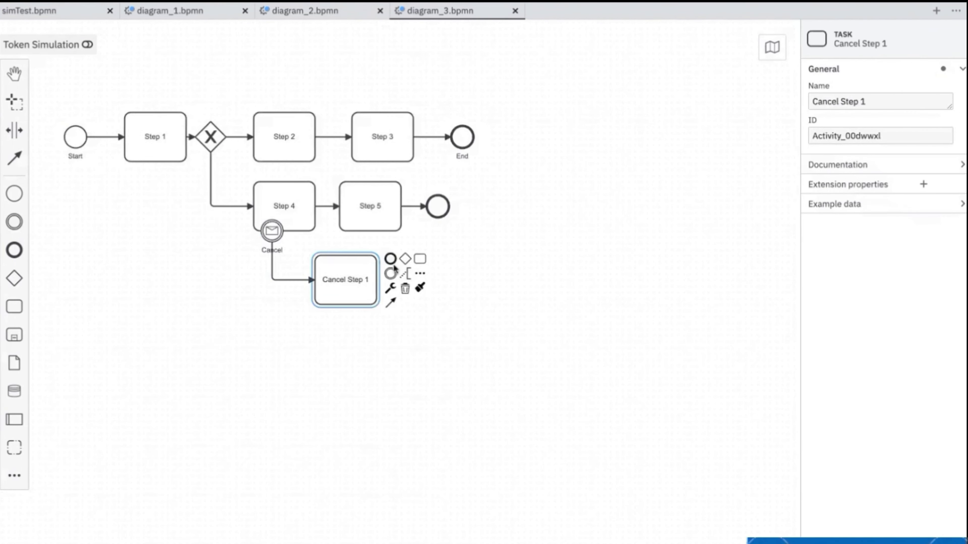
click(391, 260)
click(352, 343)
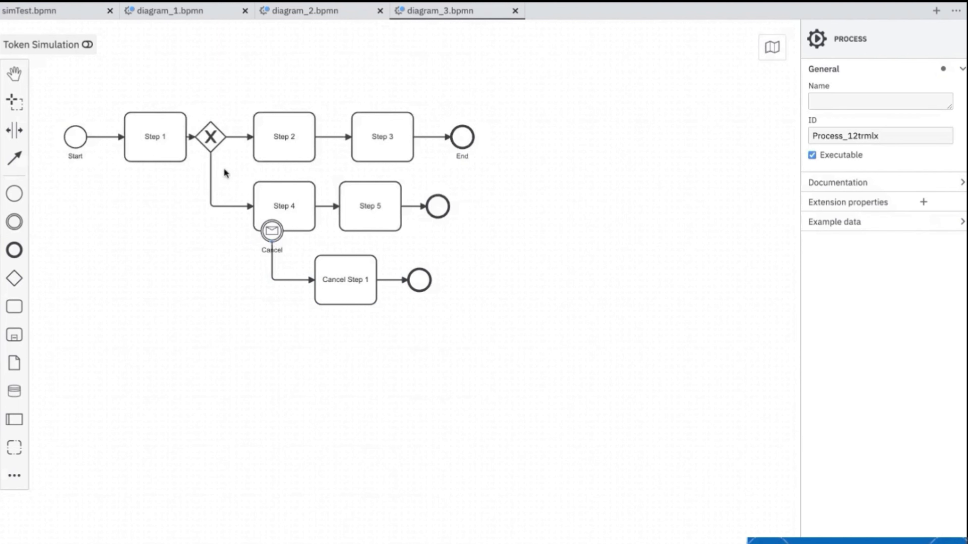
- Shift the exclusive gateway slightly towards Step 2 to even out its spacing from Step 1
drag(209, 137, 215, 137)
click(179, 214)
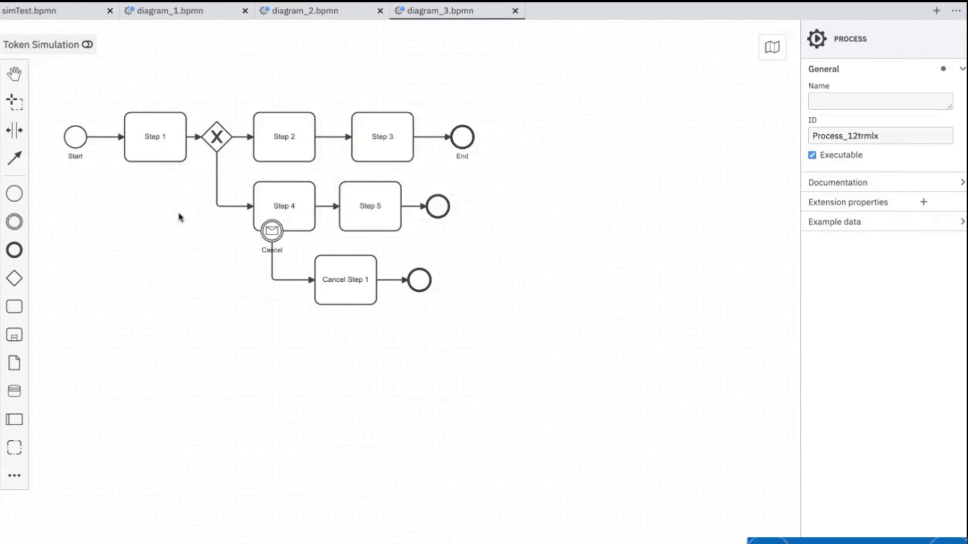
drag(179, 212, 176, 211)
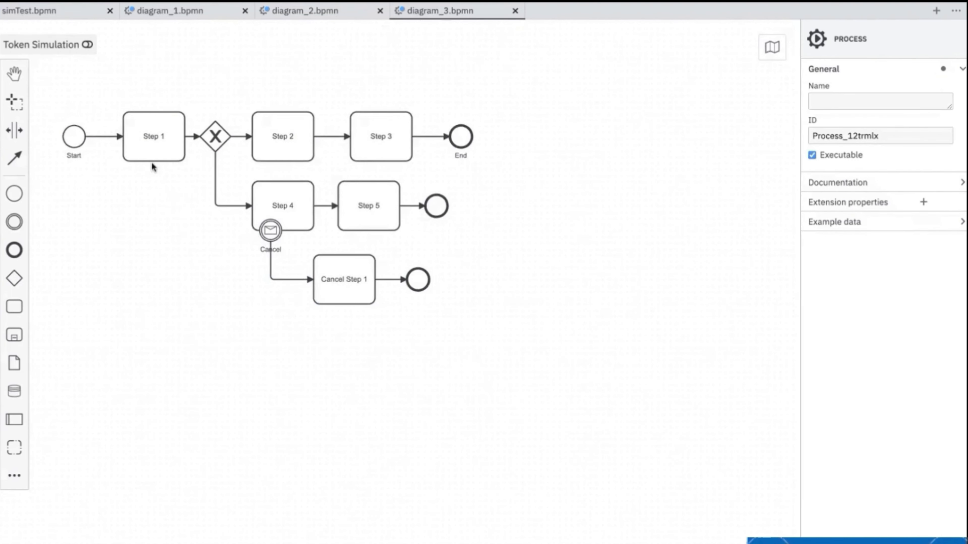
- Enable token simulation, route the gateway to Step 4, add a pause point on Step 4 and run a token from Start
click(52, 48)
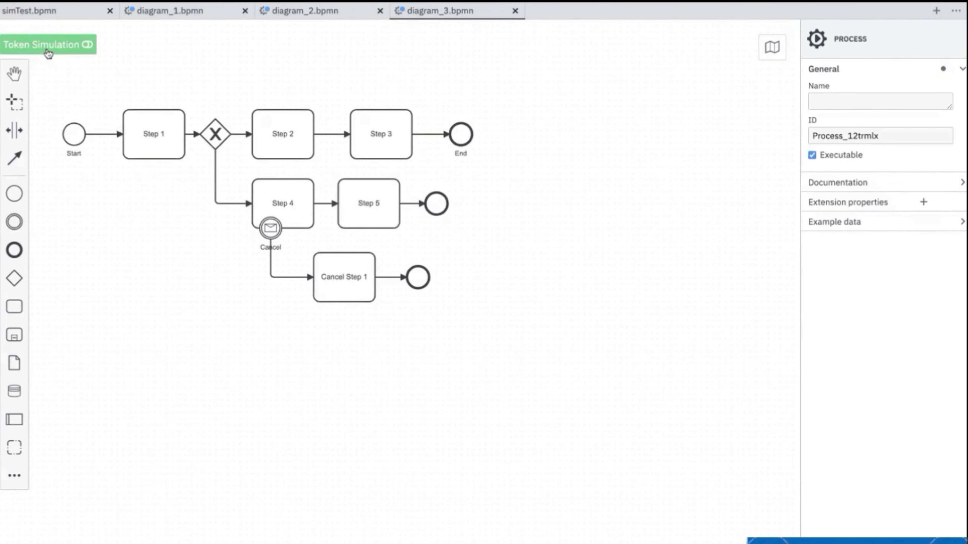
click(58, 122)
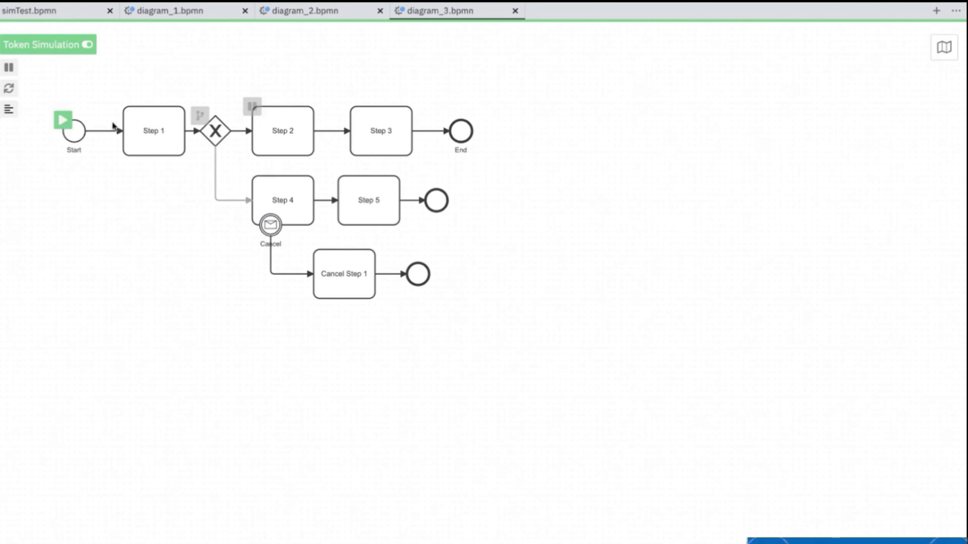
click(200, 117)
mouse_move(259, 186)
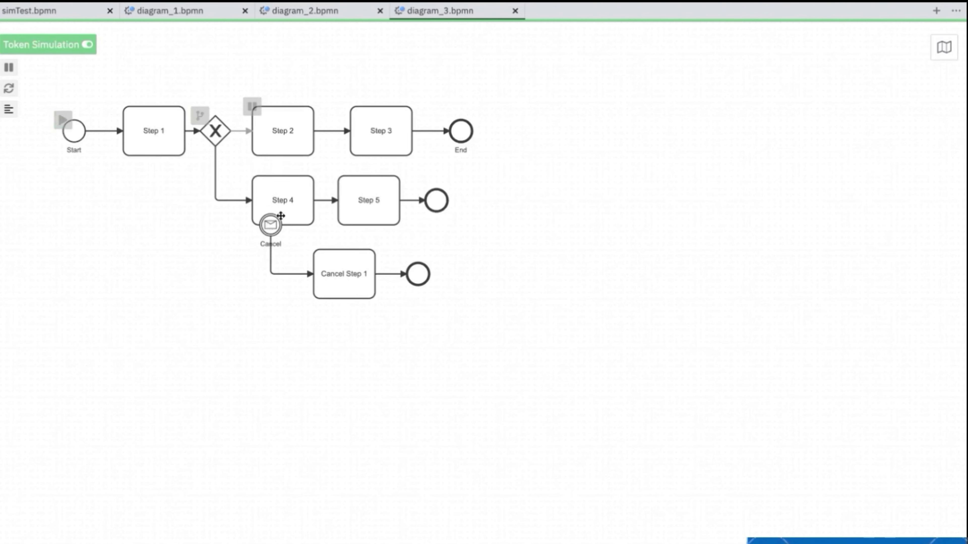
click(61, 125)
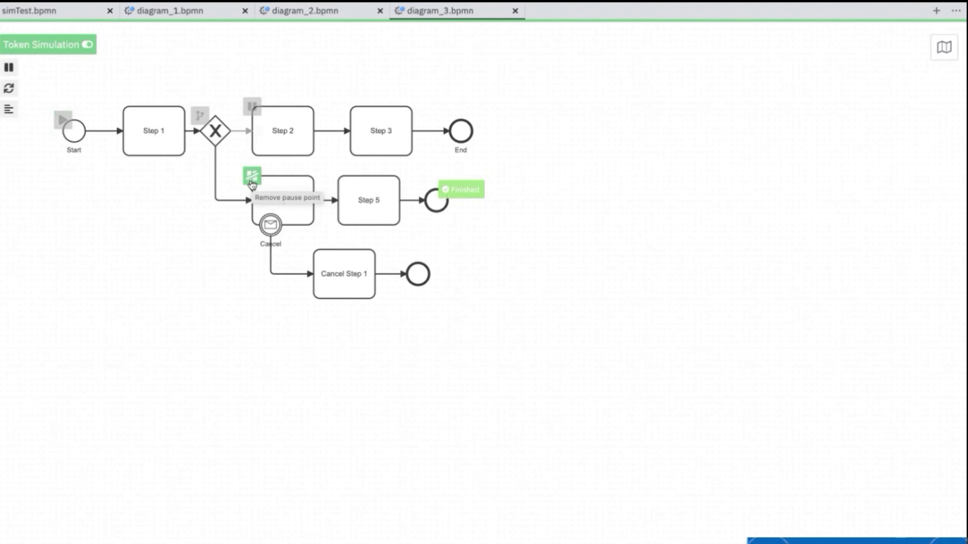
double_click(34, 49)
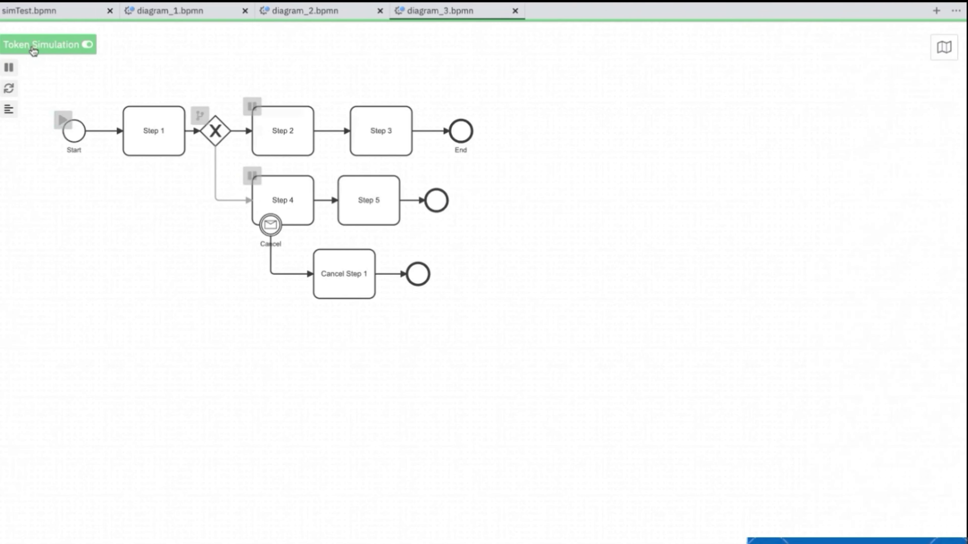
click(63, 119)
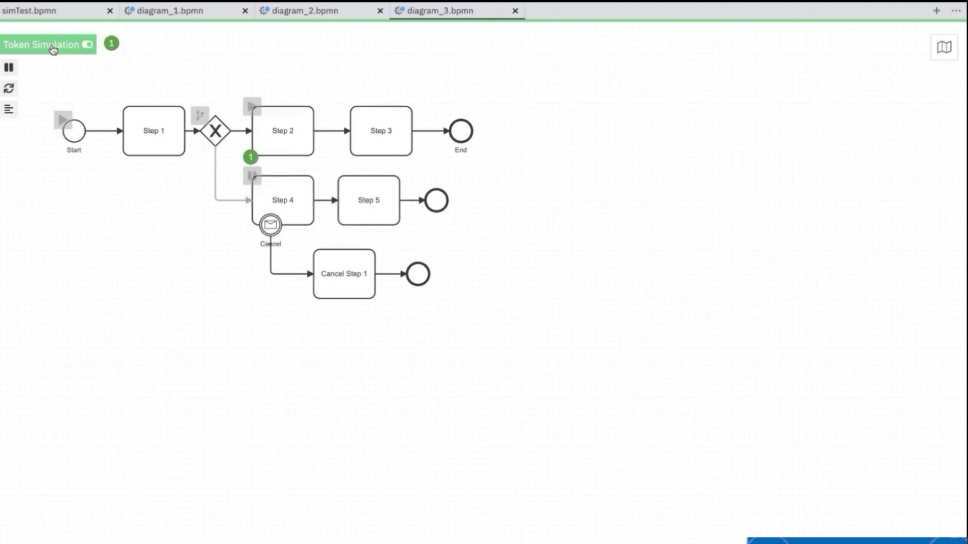
click(54, 46)
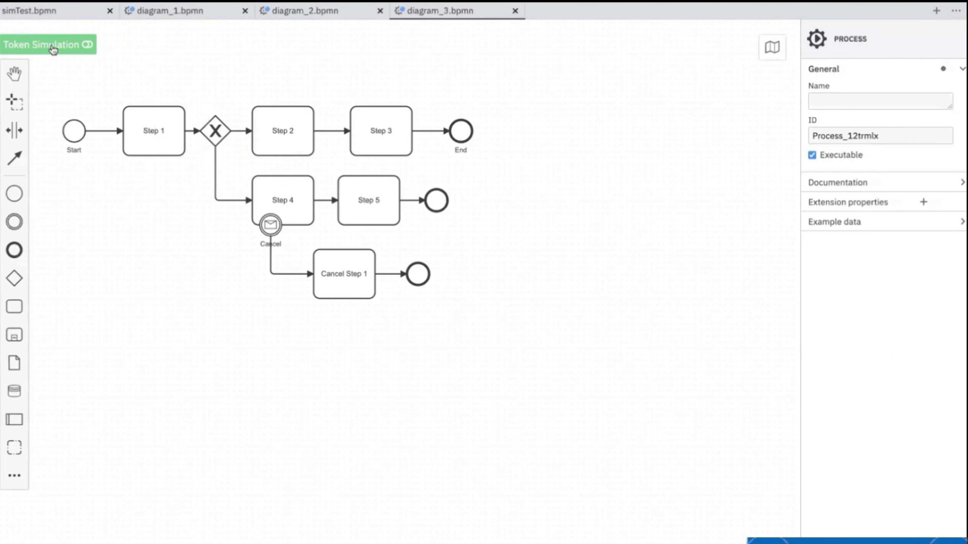
click(209, 131)
- Simulate a token routed to Step 4, trigger the Cancel boundary event while it is paused, and leave token simulation
click(47, 46)
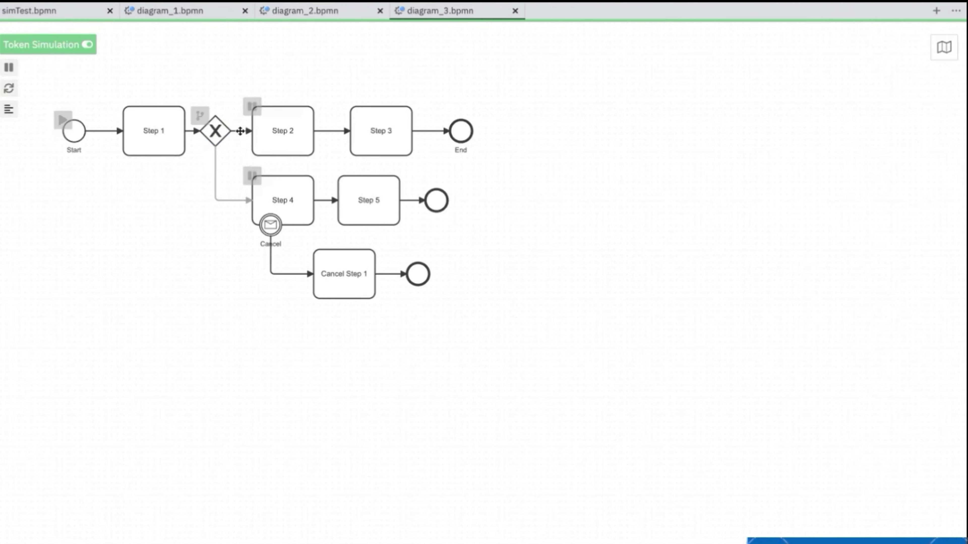
click(199, 123)
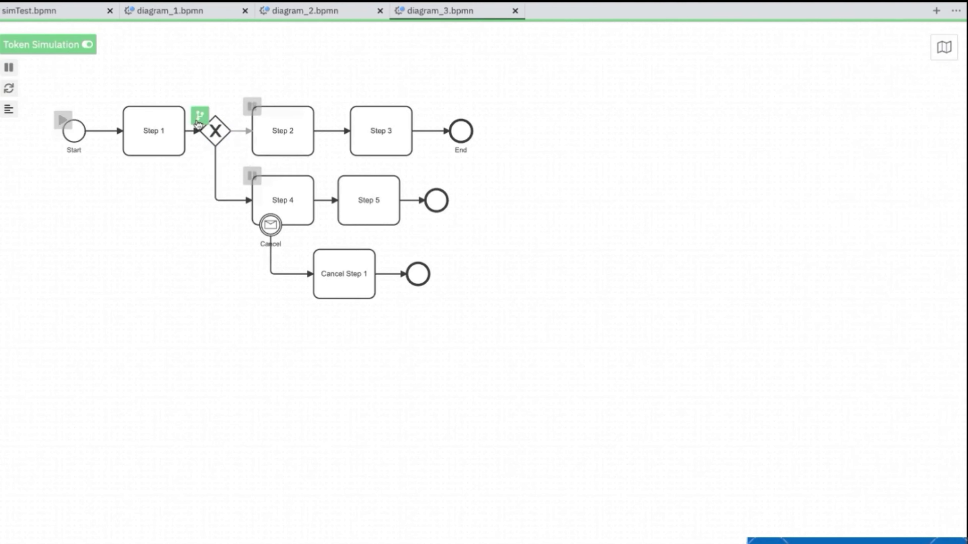
click(60, 122)
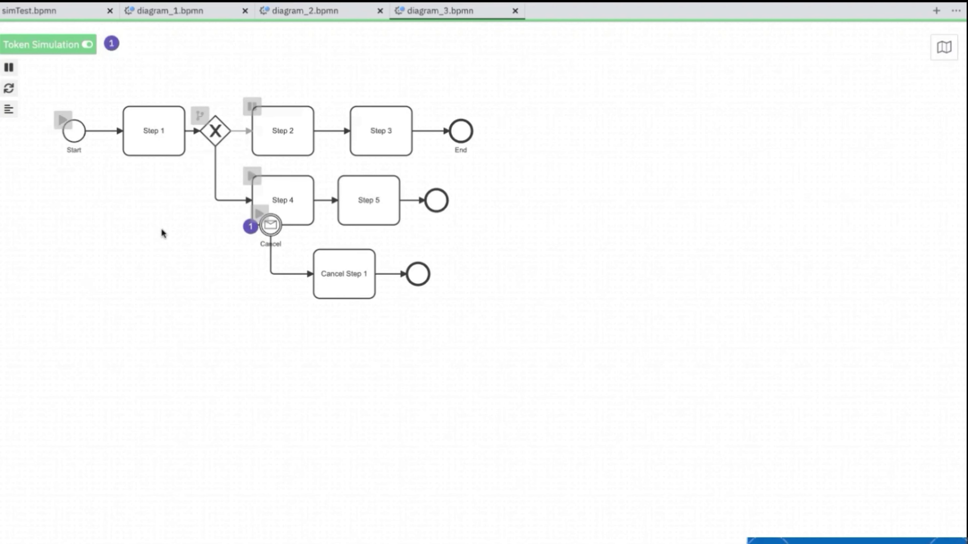
click(258, 211)
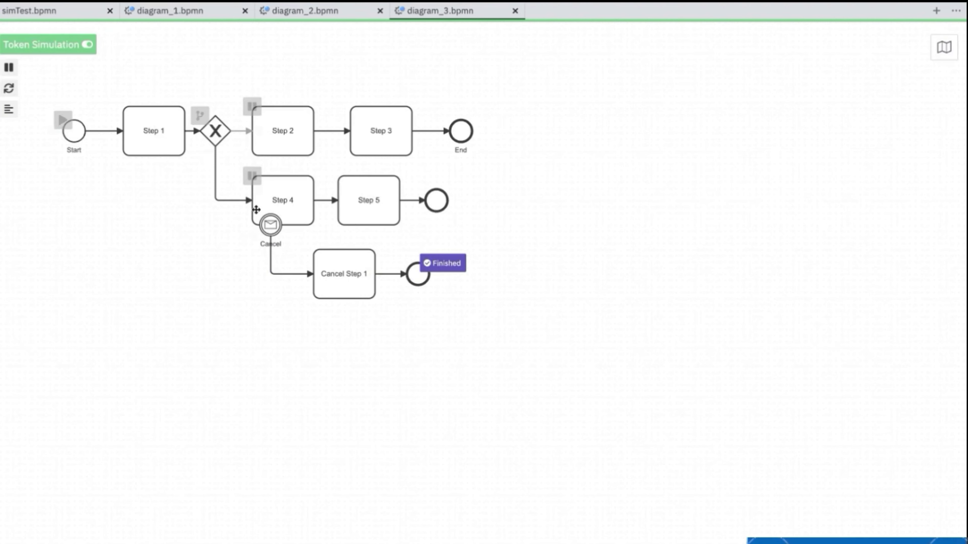
click(64, 45)
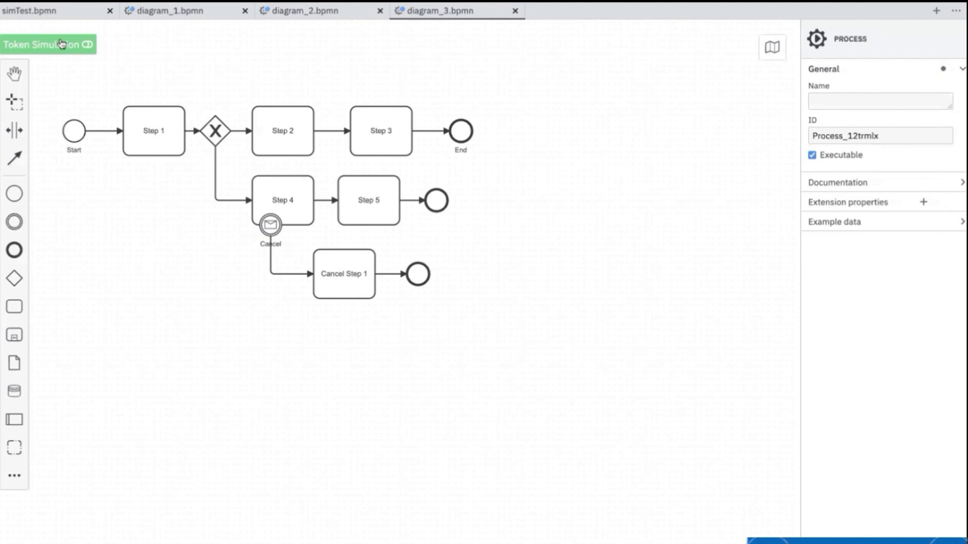
- Place an expanded subprocess below the cancel path and append a task and an end event to its inner start event
scroll(8, 337, down, 2)
click(15, 335)
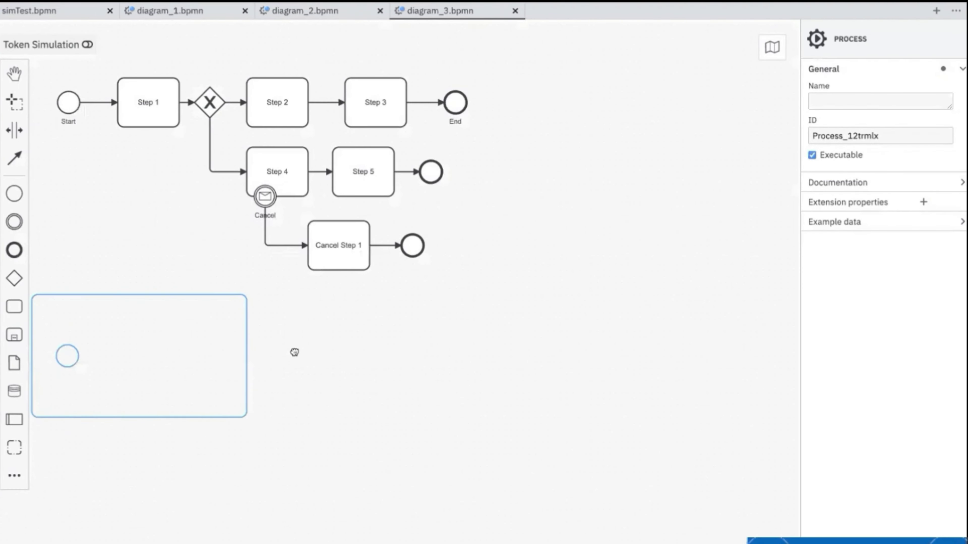
click(305, 373)
click(230, 373)
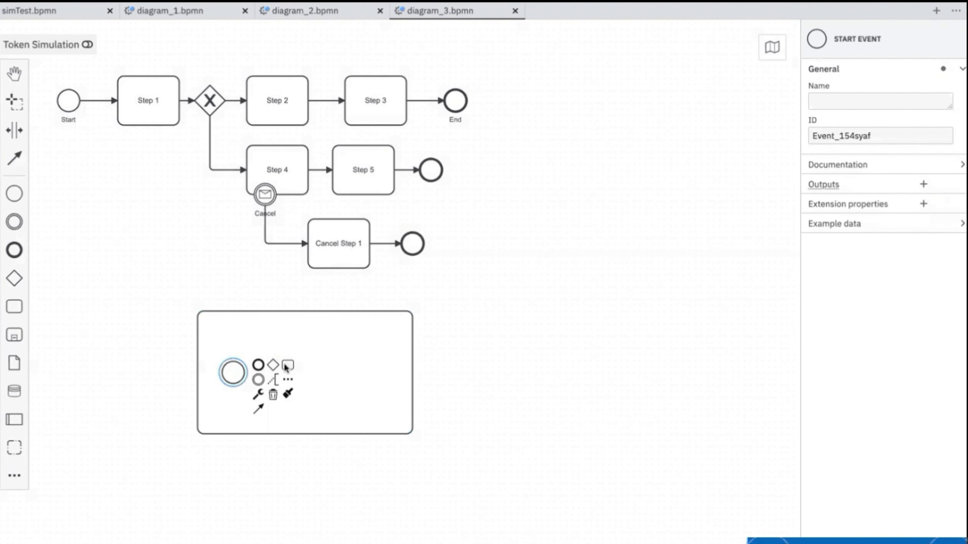
click(284, 366)
click(351, 351)
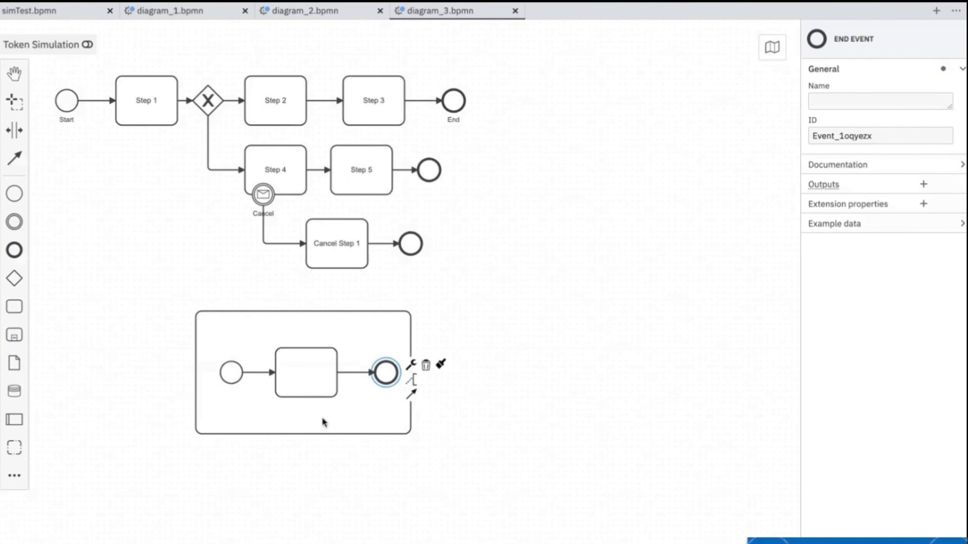
- Name the task inside the subprocess "Deep Error Handling"
double_click(311, 378)
text(Deep Error)
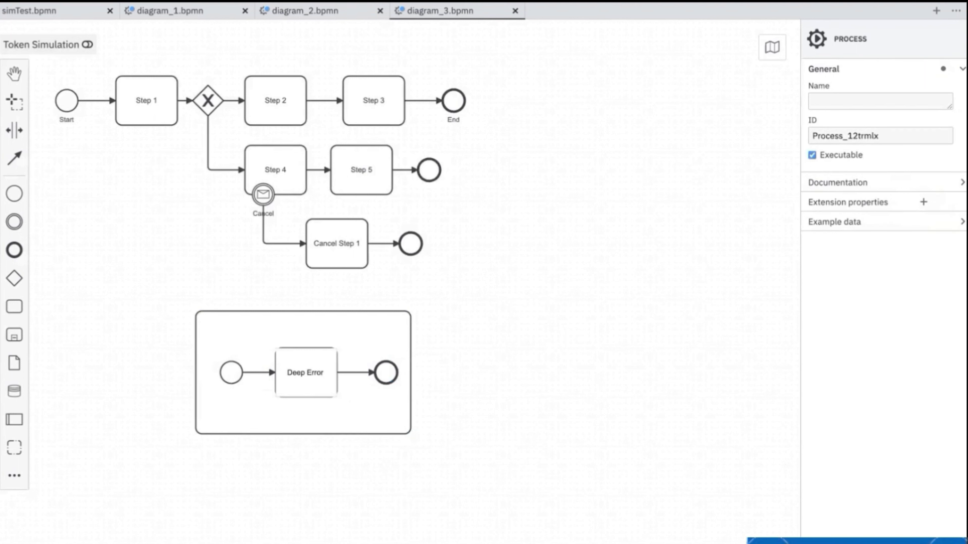
text( Handled)
key(BackSpace)
key(BackSpace)
text(ing)
click(303, 407)
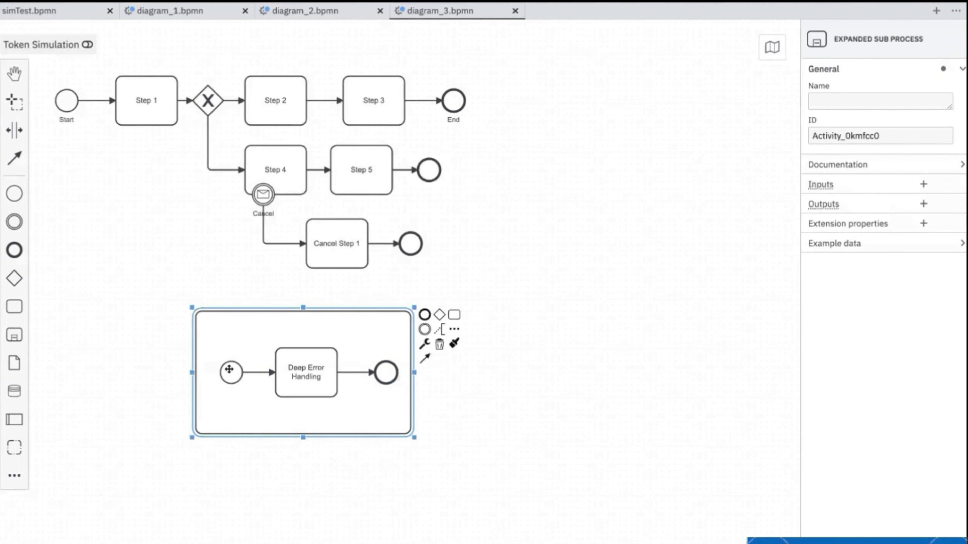
- Place an intermediate event above the subprocess's start event and change it to a Message Intermediate Catch Event
click(231, 370)
click(160, 309)
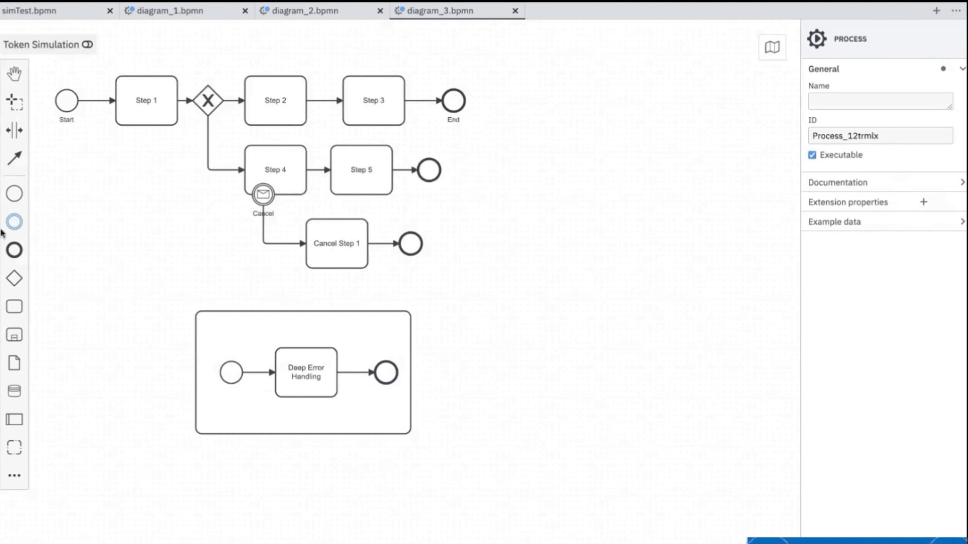
click(14, 222)
click(231, 336)
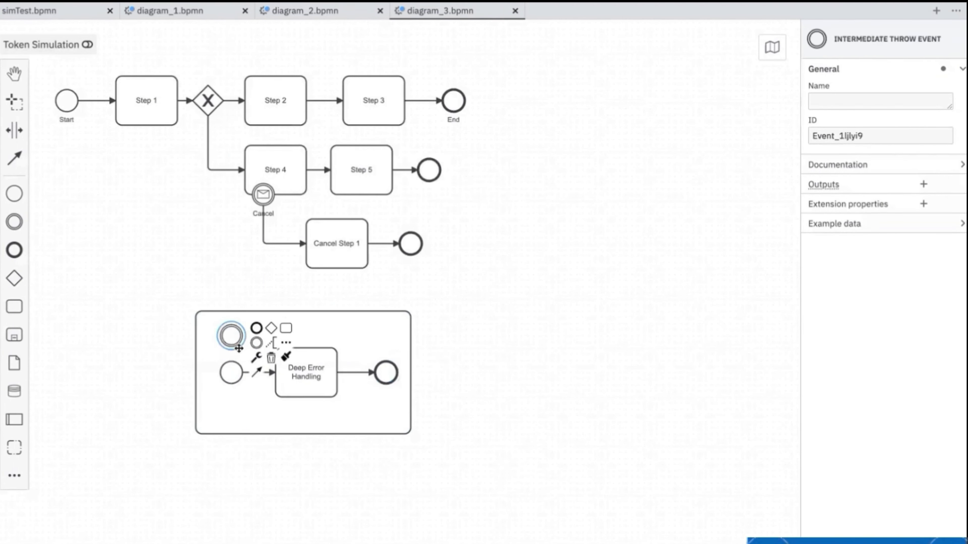
click(255, 358)
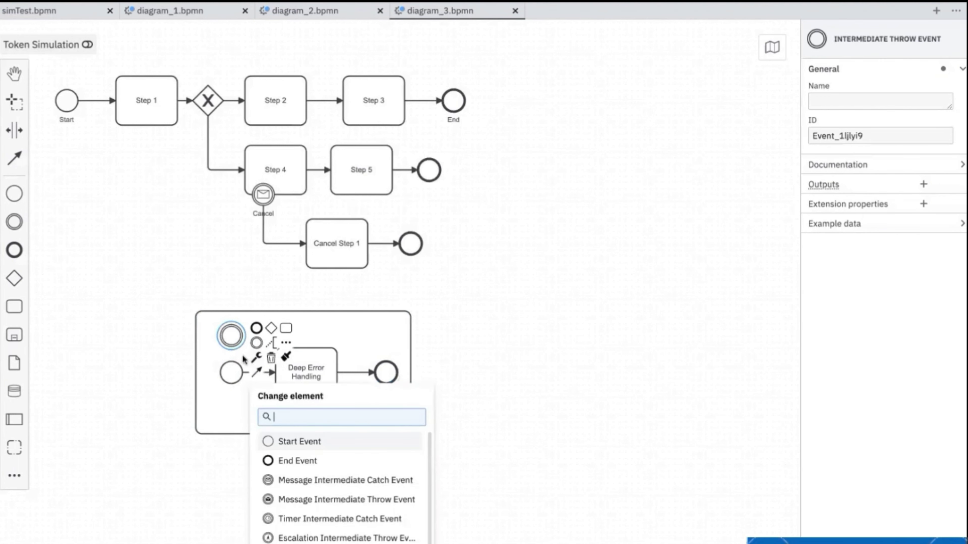
click(294, 482)
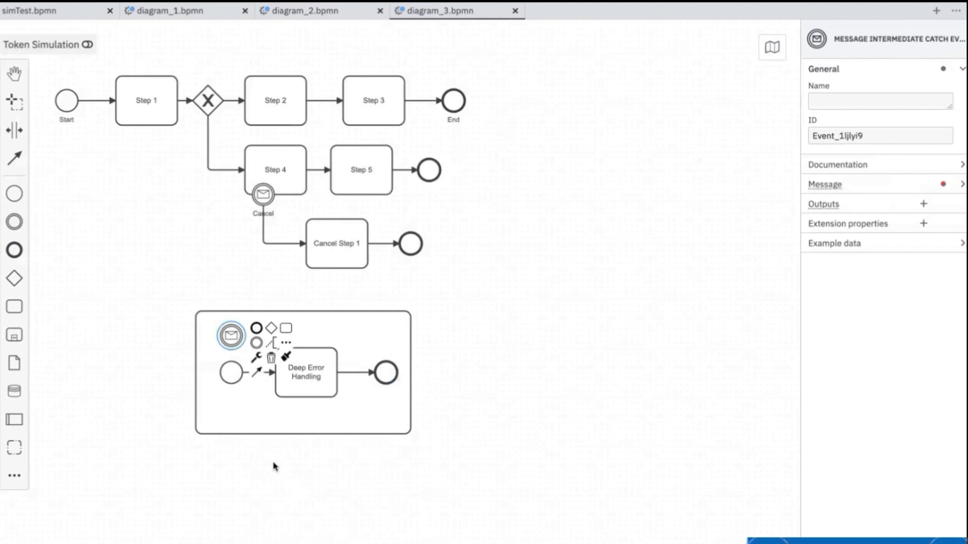
- Connect the message catch event to the Deep Error Handling task with a sequence flow
drag(257, 370, 298, 350)
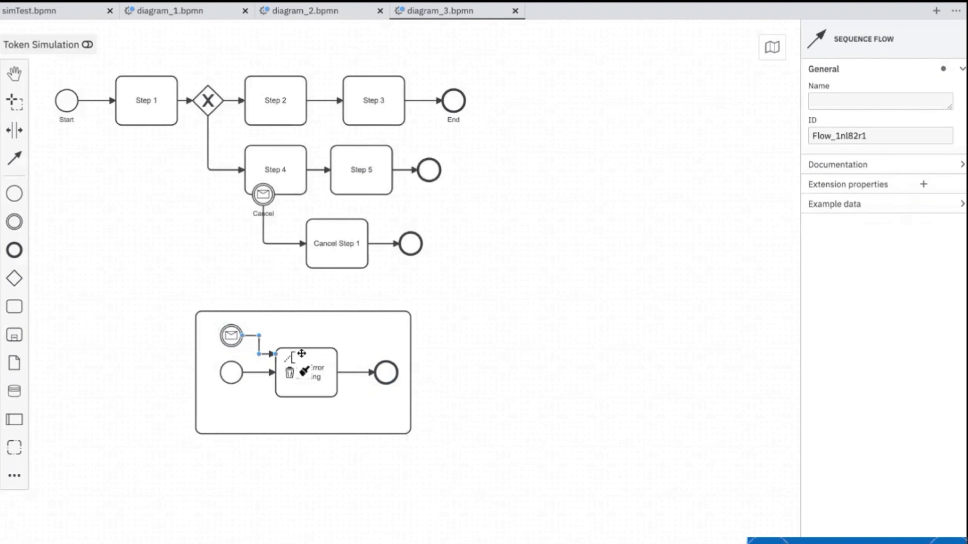
click(144, 351)
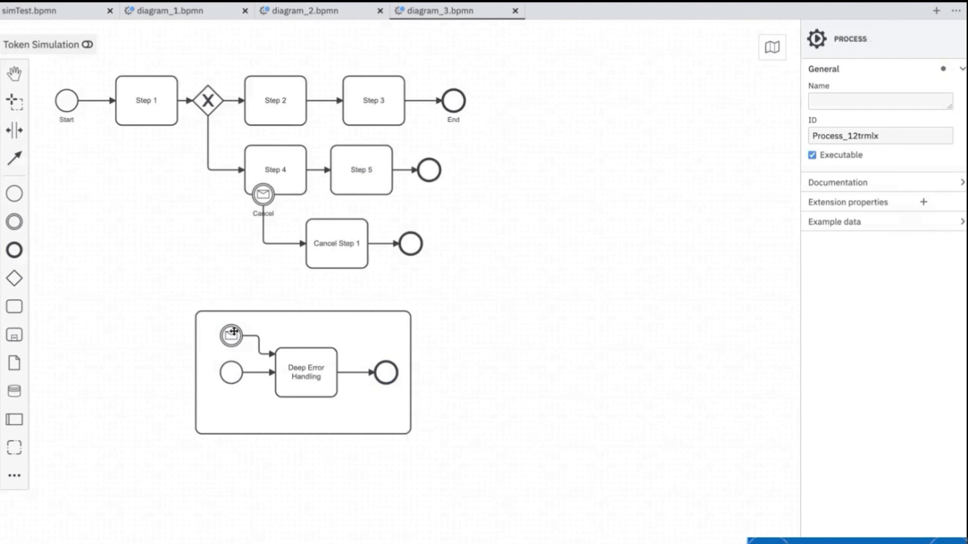
scroll(234, 331, down, 2)
scroll(234, 336, up, 2)
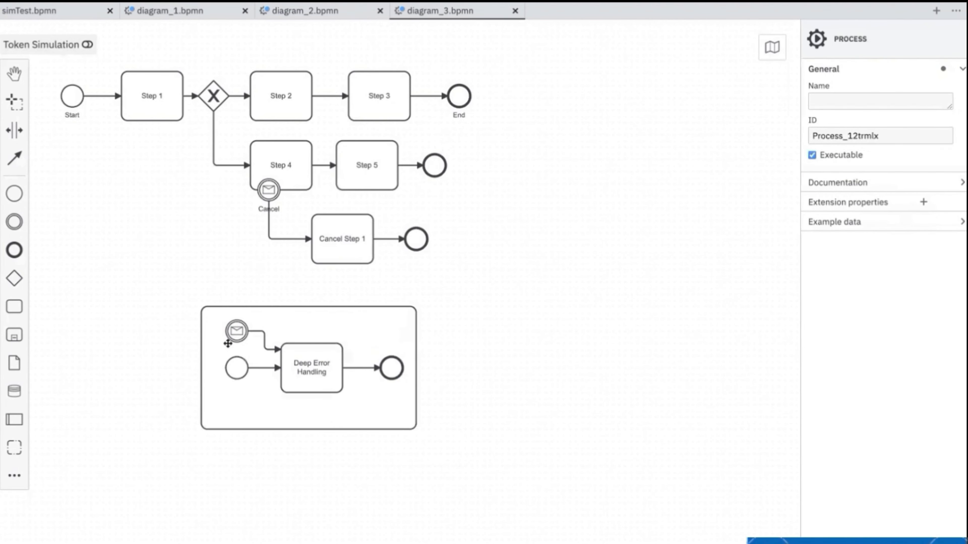
- Run a token from Start in token simulation, switch the gateway's route to Step 4, and leave the simulation
click(37, 44)
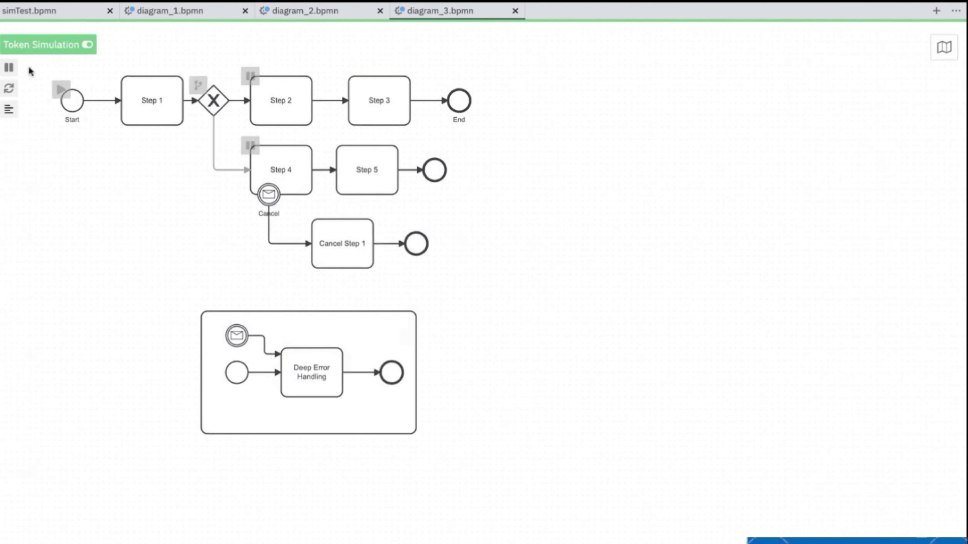
click(58, 90)
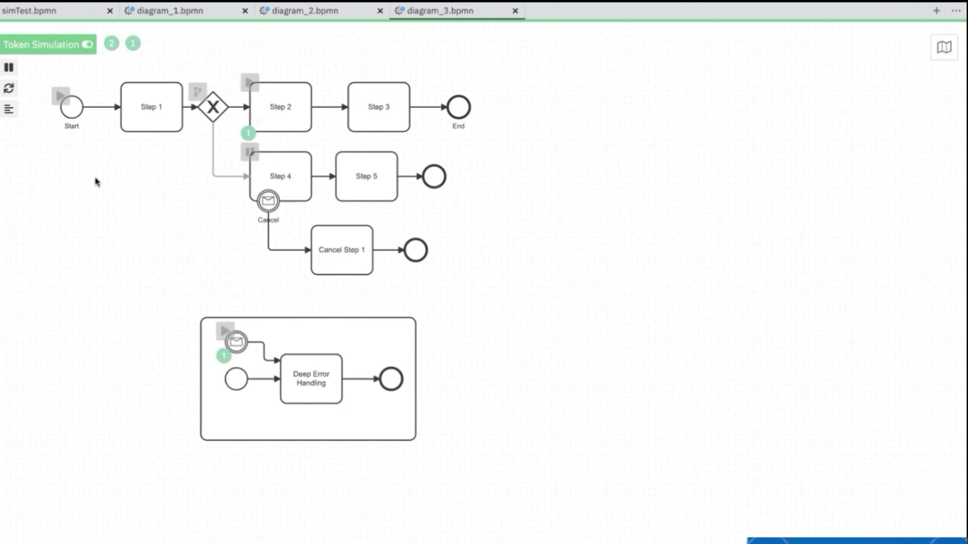
click(197, 92)
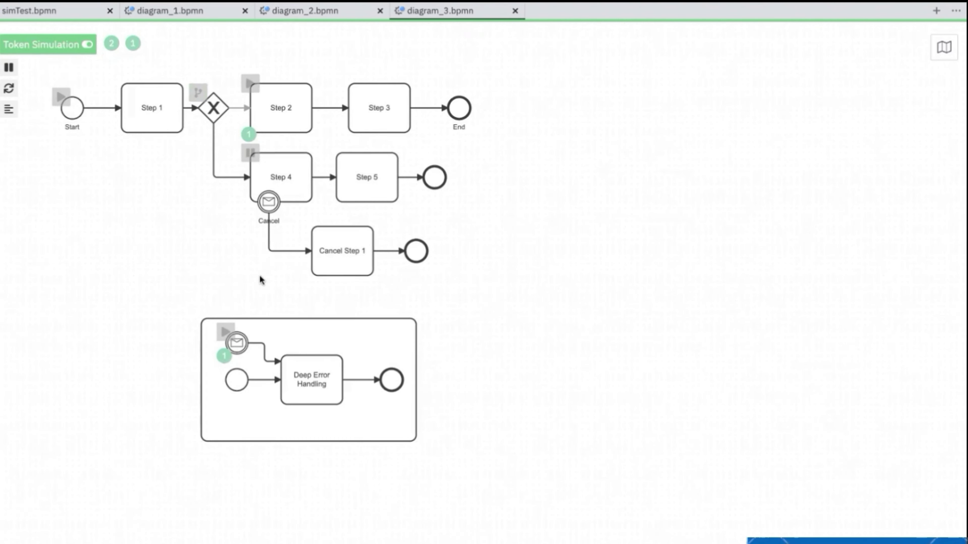
mouse_move(345, 245)
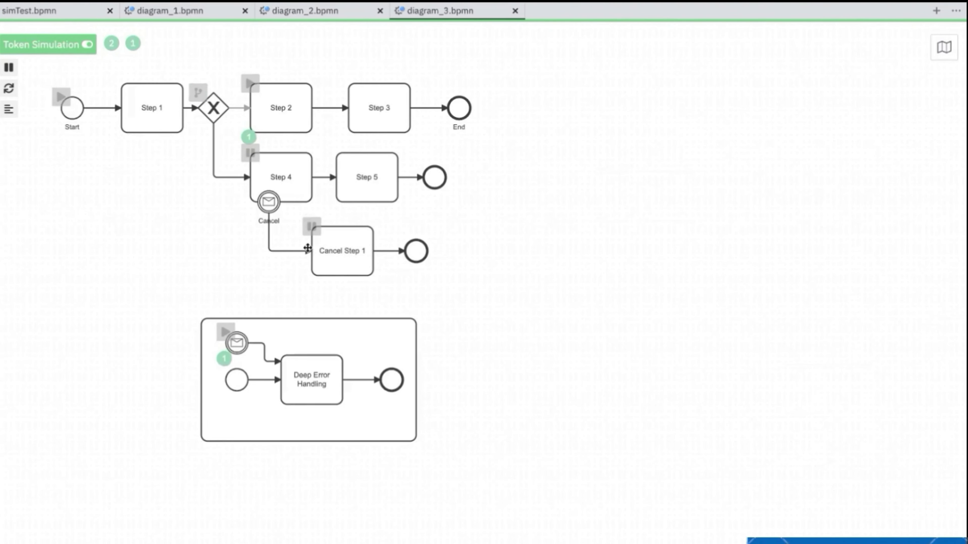
click(48, 51)
click(314, 232)
click(266, 272)
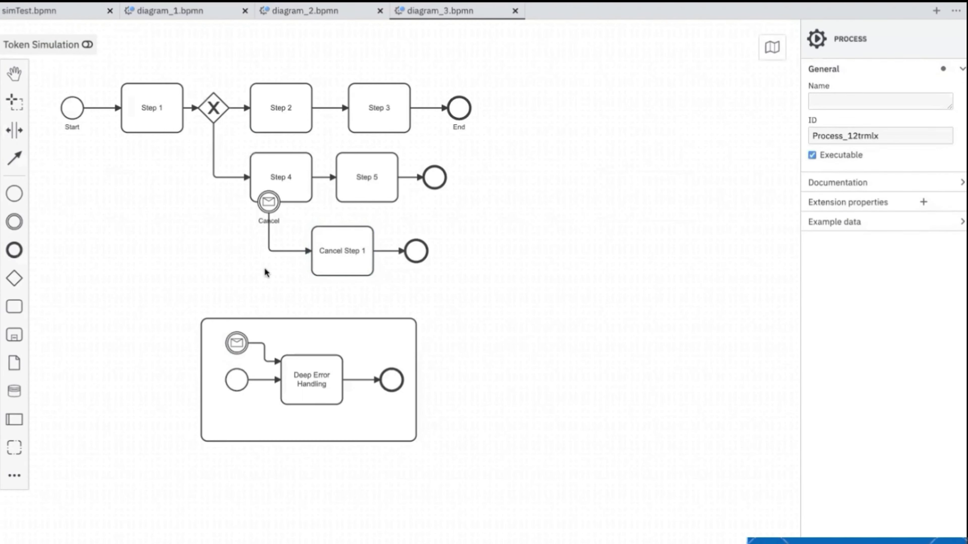
- Replace the Cancel Step 1 task with a Message Intermediate Throw Event on the flow from the Cancel boundary event
click(337, 256)
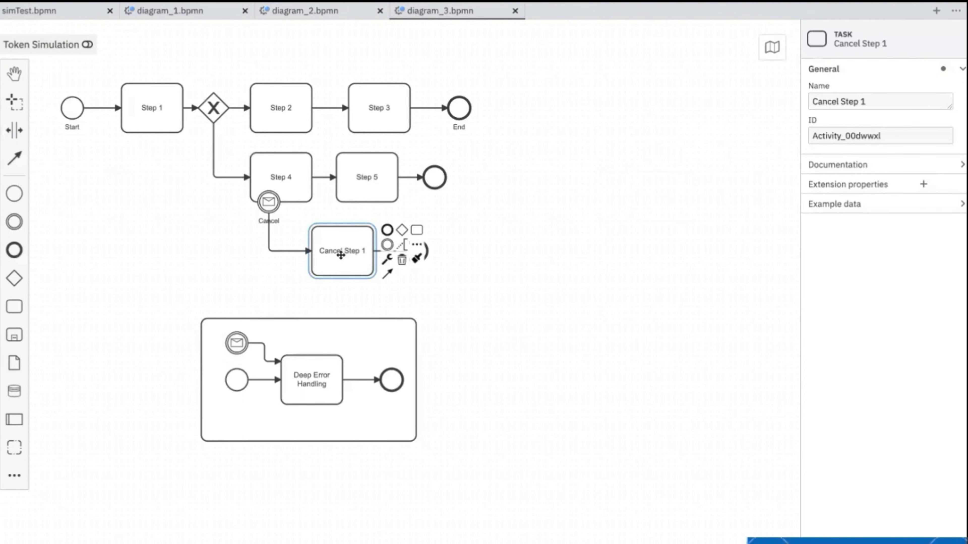
click(402, 260)
click(14, 222)
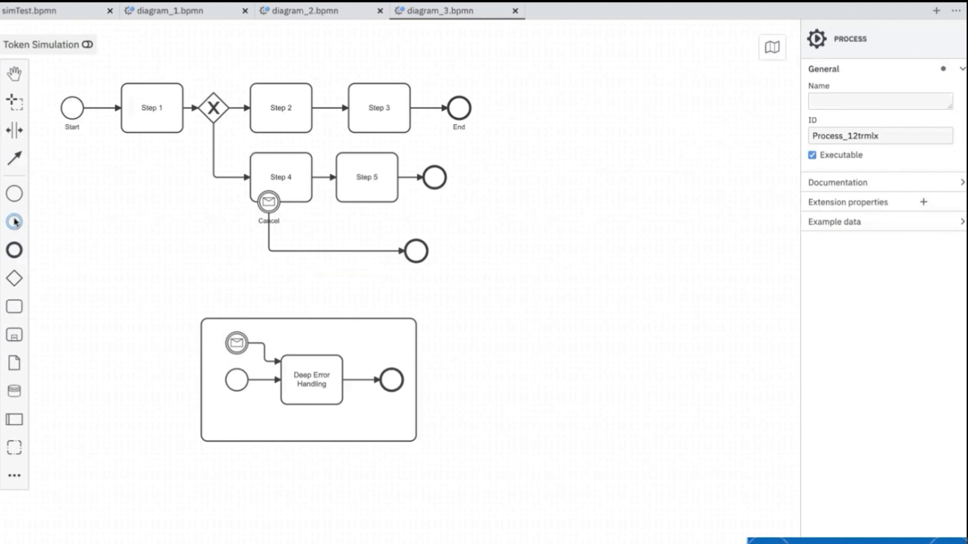
click(335, 250)
click(361, 273)
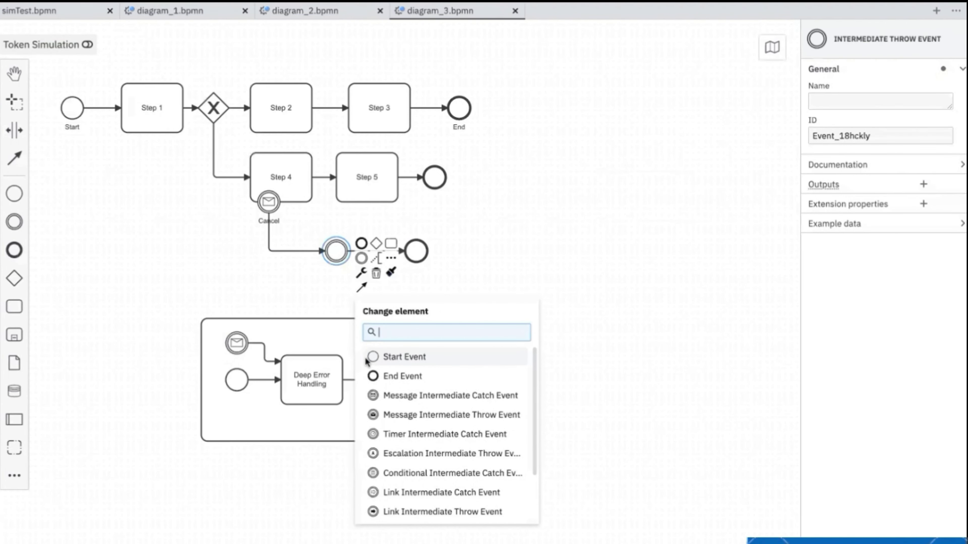
click(408, 415)
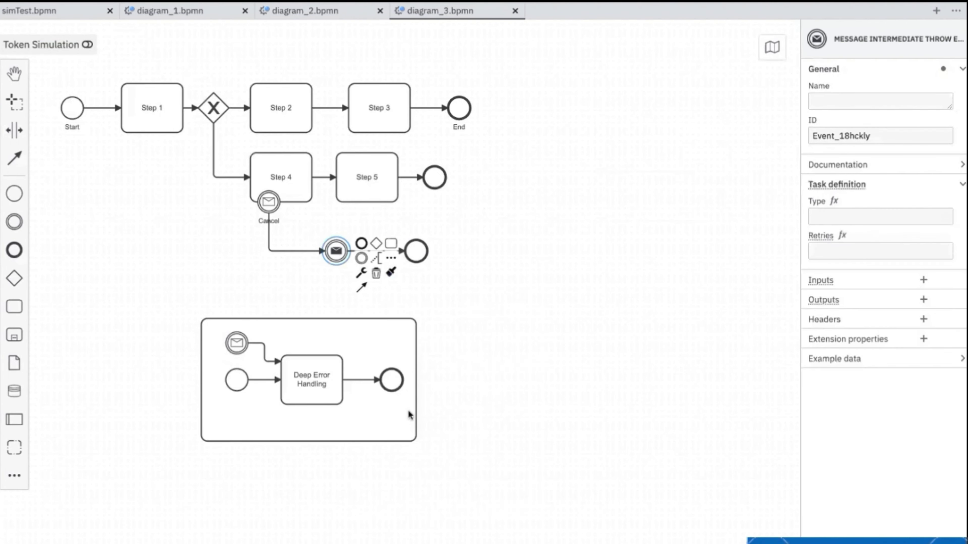
- Label the message throw event on the cancel path "throw err"
click(277, 290)
text(thor)
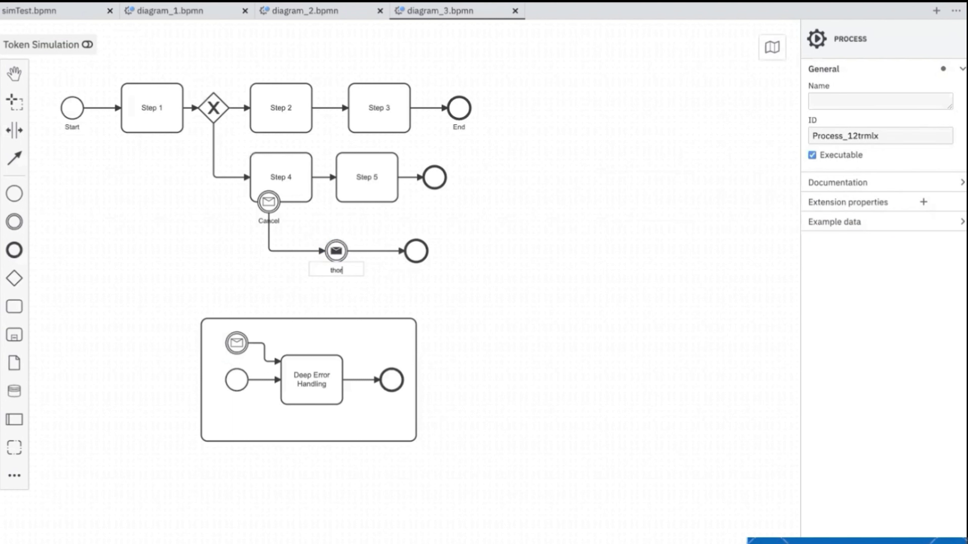
text(w err)
click(256, 272)
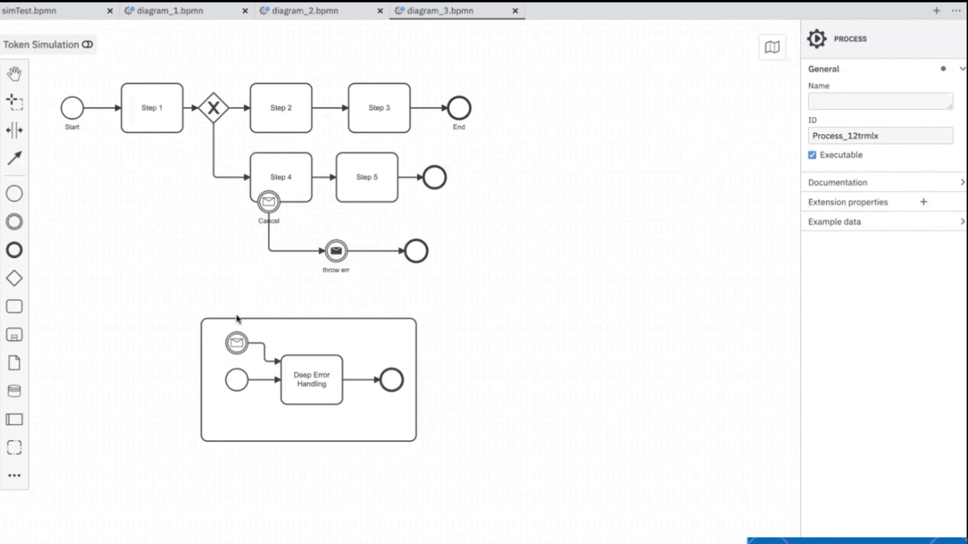
- Label the message catch event inside the subprocess "catch err"
double_click(236, 342)
text(d)
text(atch err)
- Delete the subprocess's plain start event and move the catch err event into its place, level with Deep Error Handling
click(236, 380)
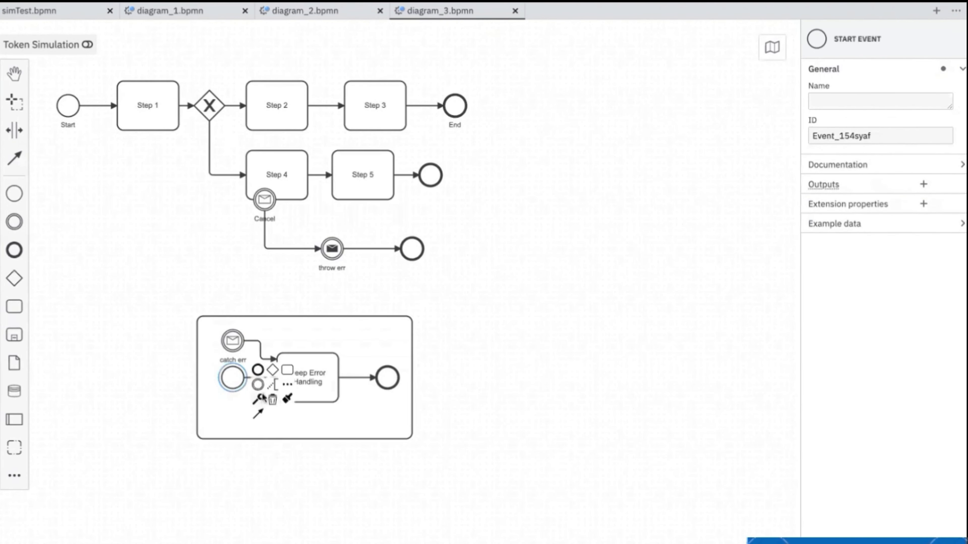
click(273, 400)
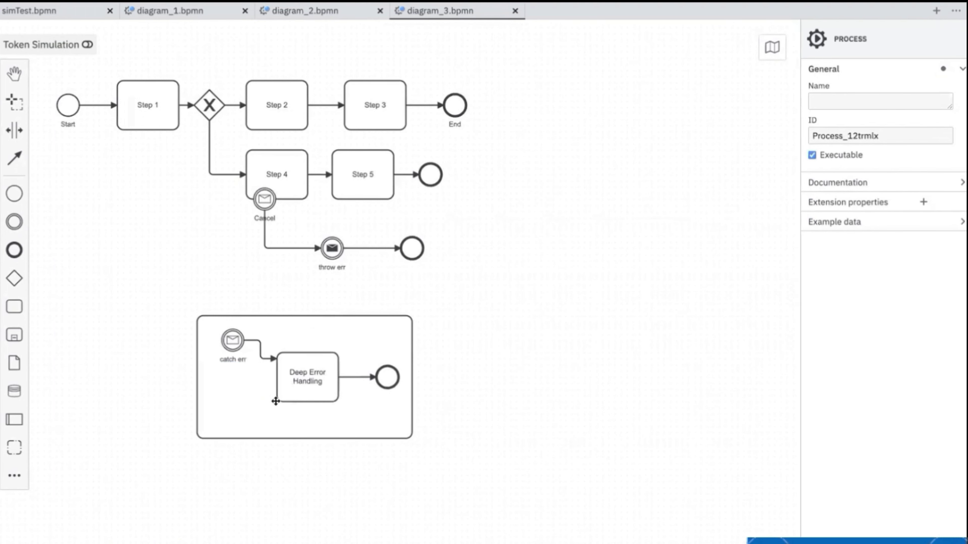
drag(233, 338, 232, 374)
click(242, 353)
click(133, 345)
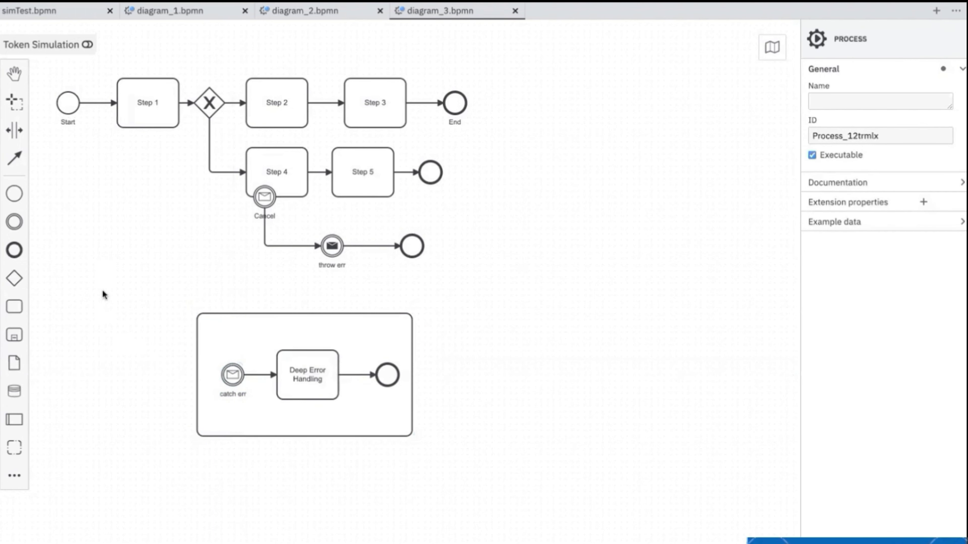
- Enter token simulation, switch the gateway's route to Step 4, and launch two process instances from Start
click(57, 51)
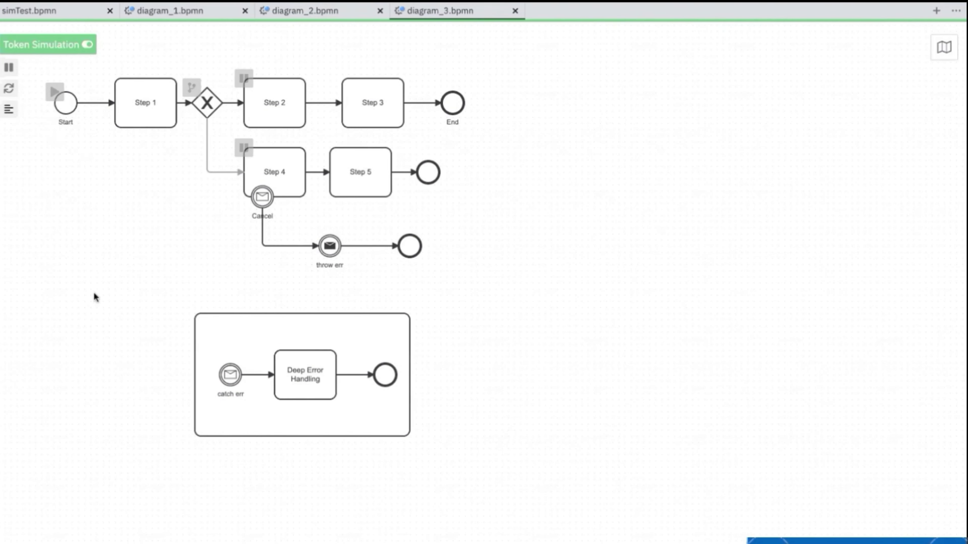
click(191, 88)
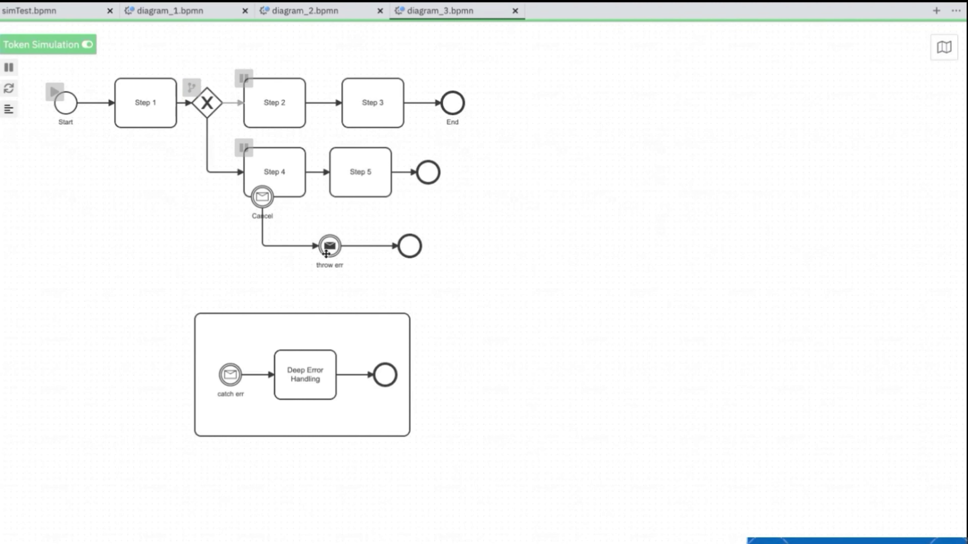
click(54, 91)
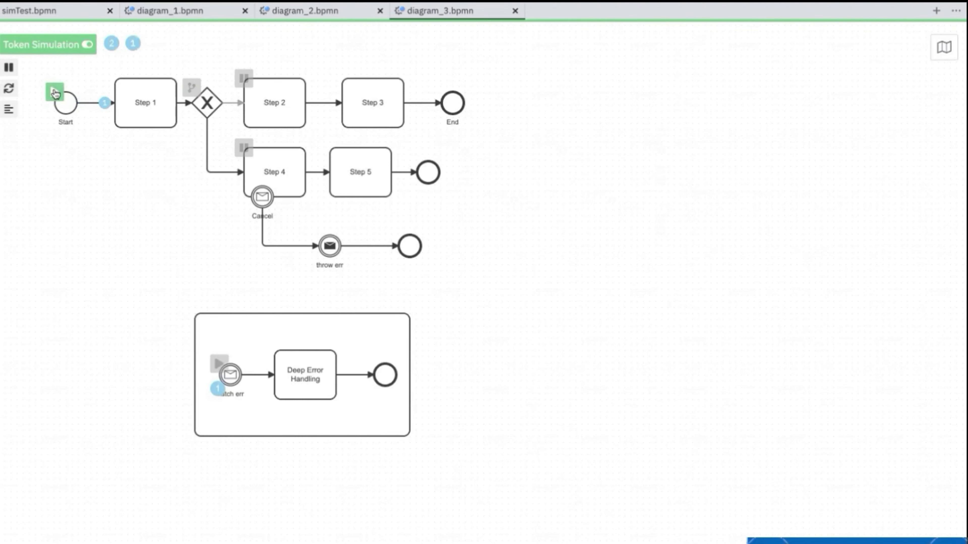
scroll(56, 94, up, 1)
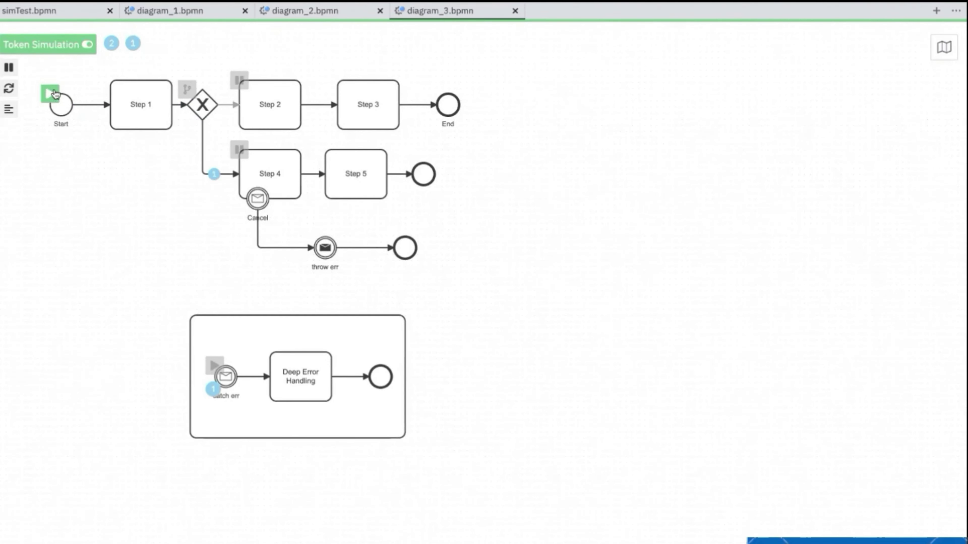
click(54, 95)
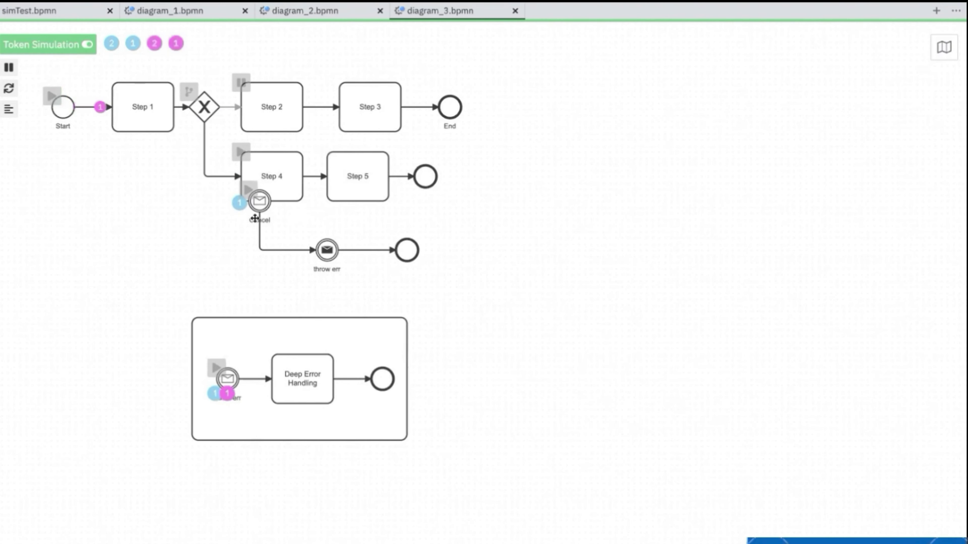